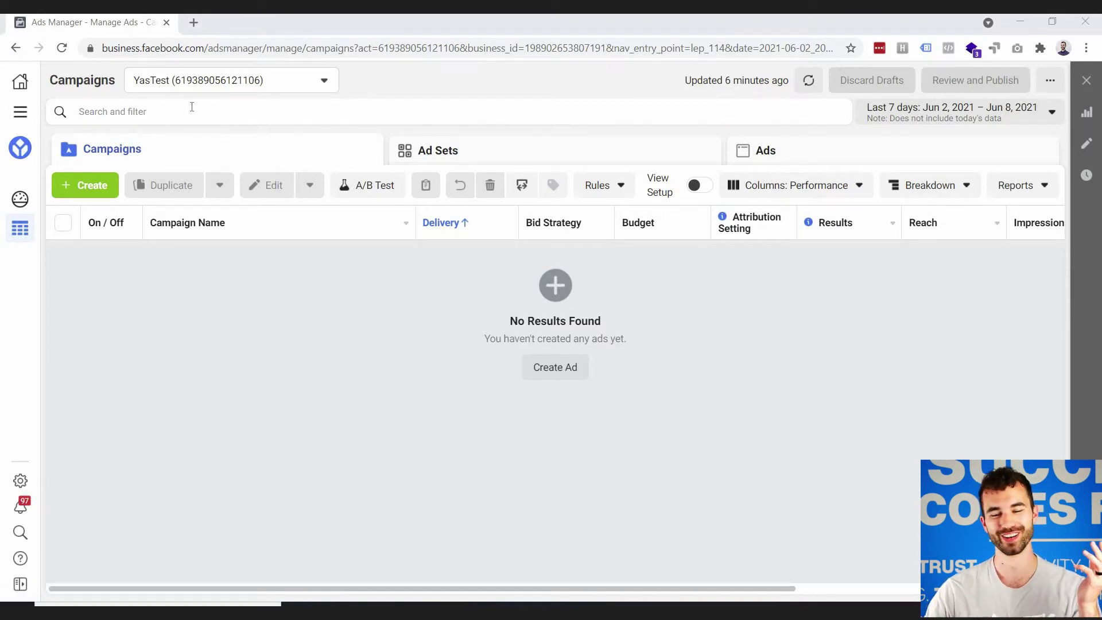
# Start a new campaign with Engagement as its objective
pyautogui.click(549, 366)
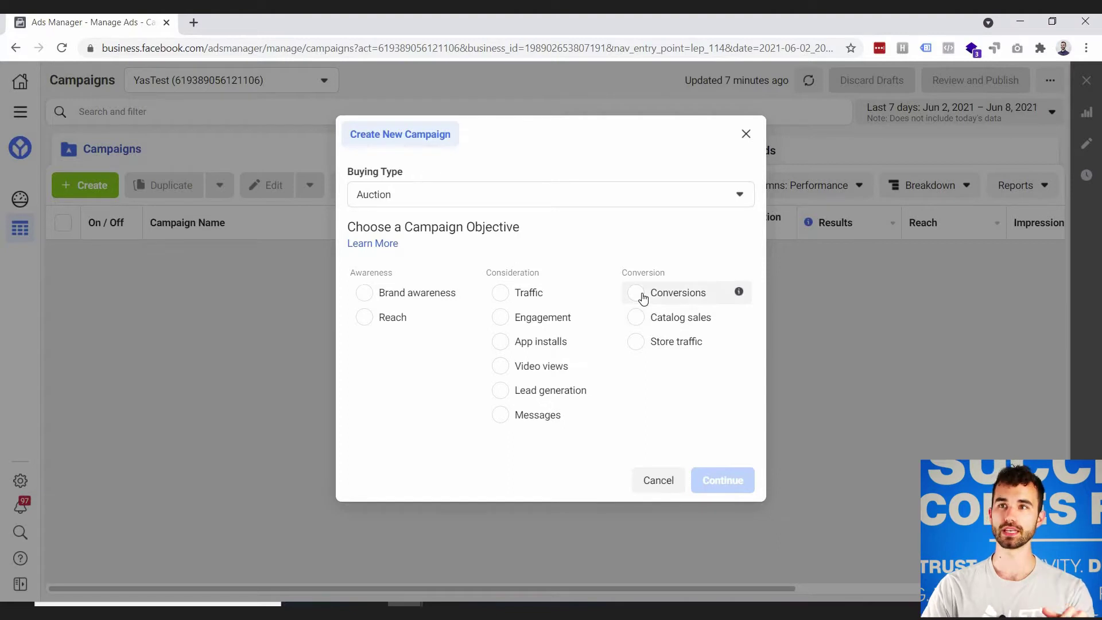
pyautogui.click(514, 317)
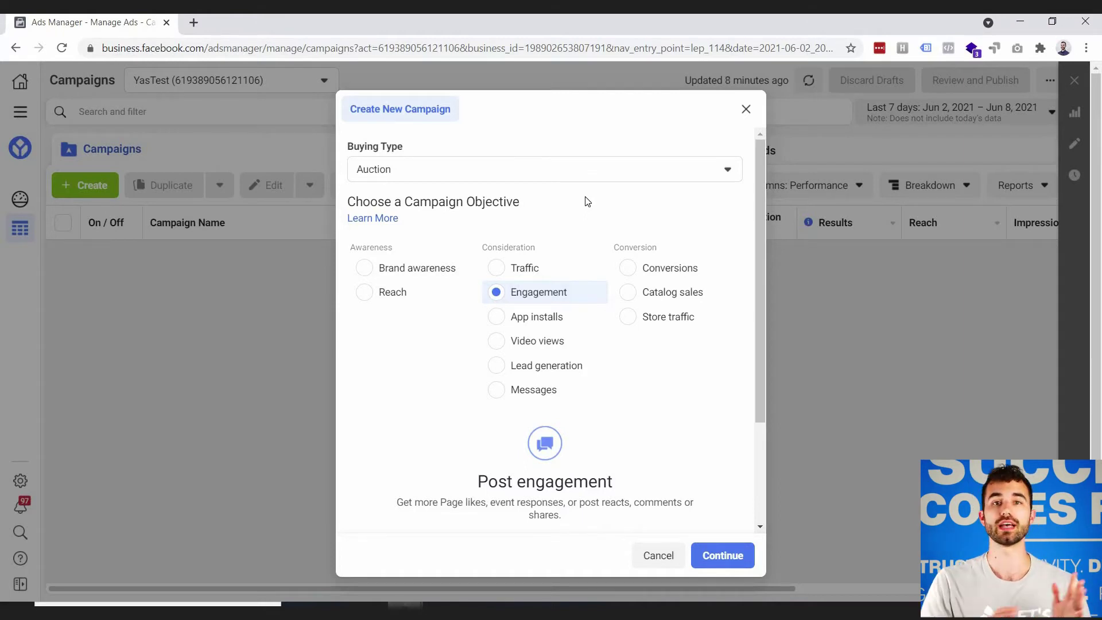
# Create the Engagement campaign and rename it 'Video Campaign'
pyautogui.click(728, 562)
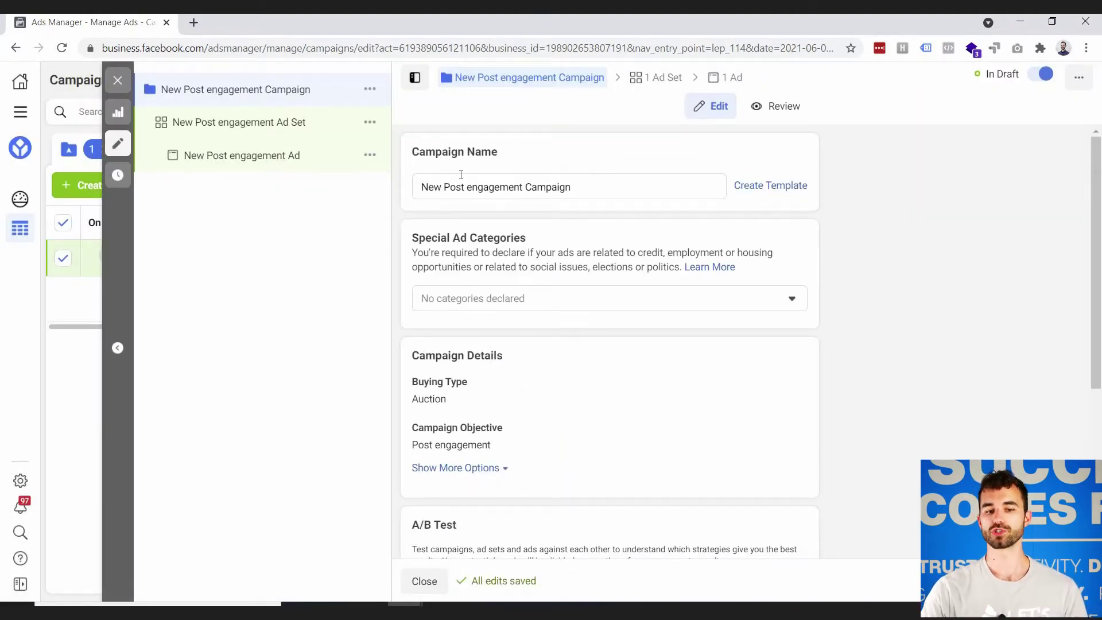
pyautogui.tripleClick(532, 194)
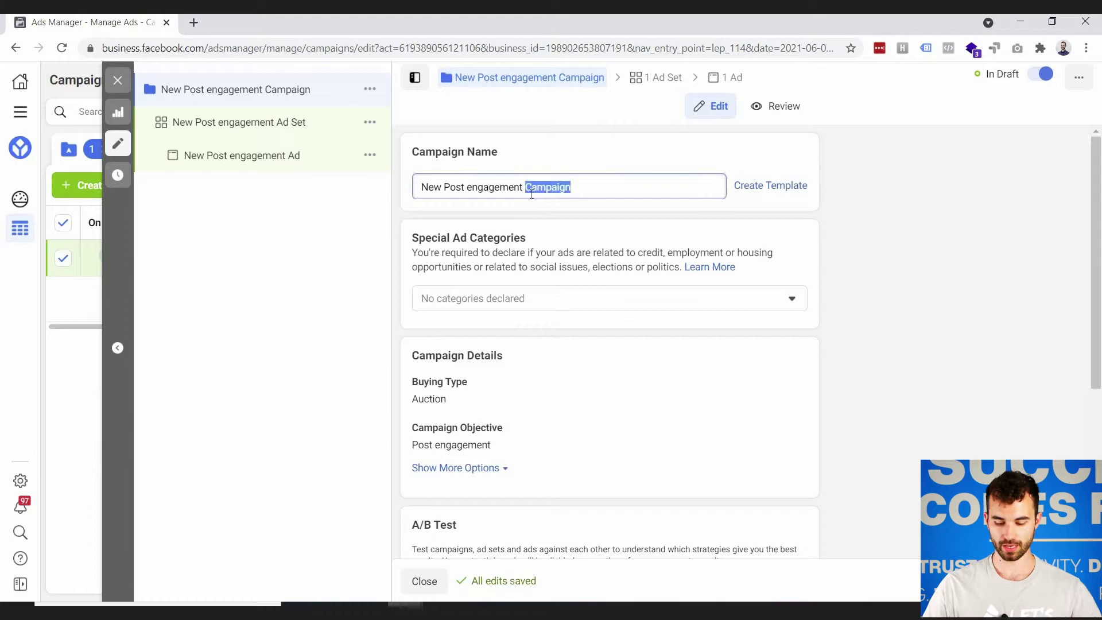
pyautogui.write('Video Campaign')
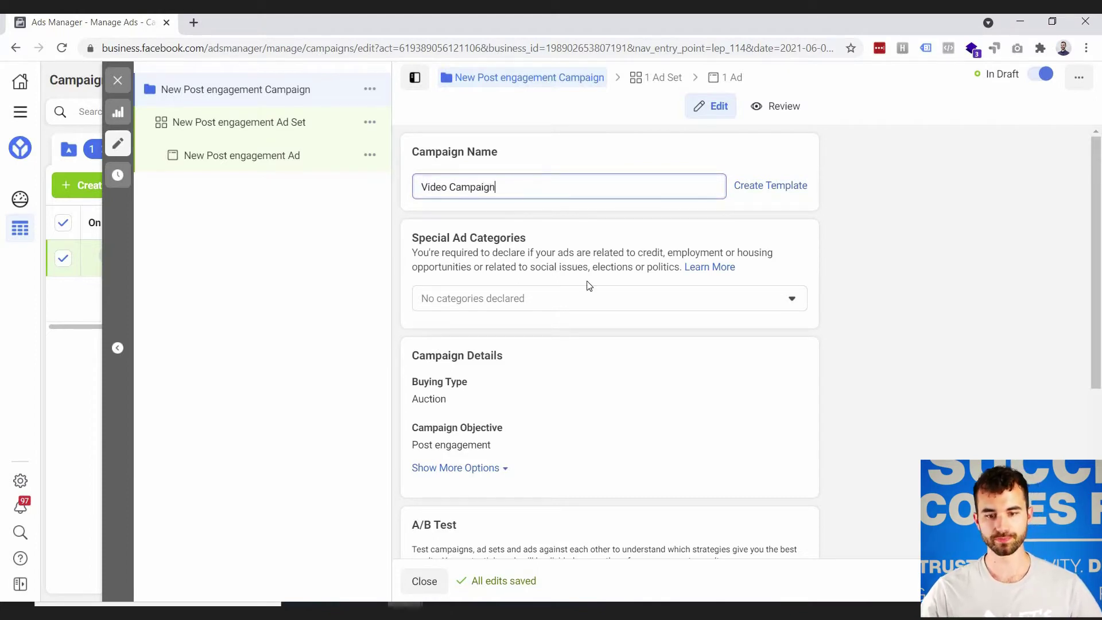
pyautogui.scroll(-5, 559, 274)
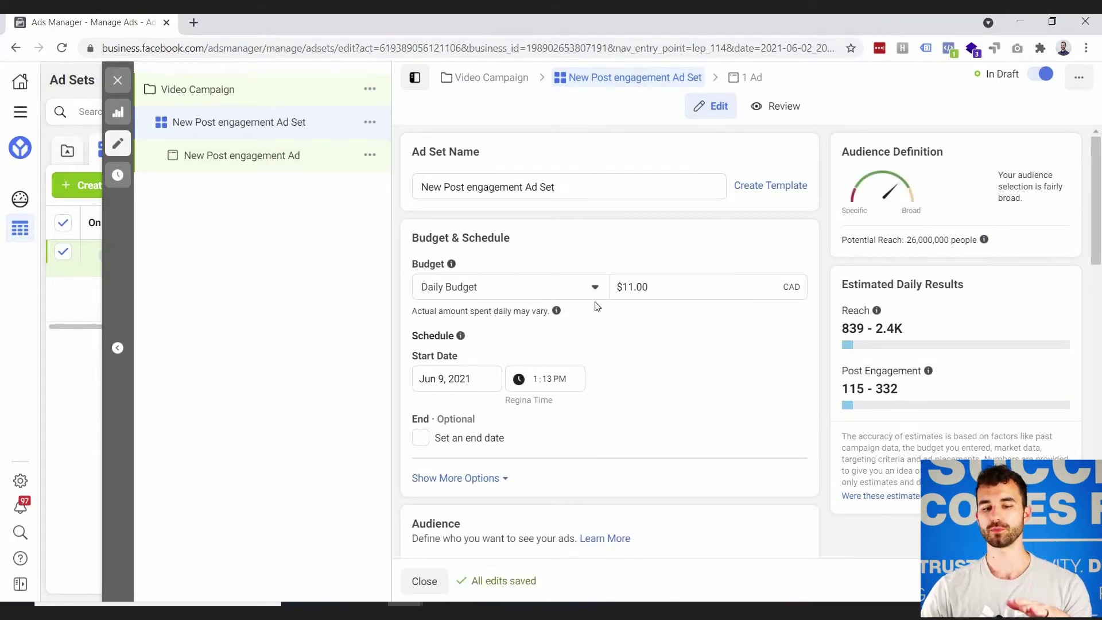
# Review the ad set's budget, saved audiences and placements, then select the ad
pyautogui.scroll(-1, 598, 323)
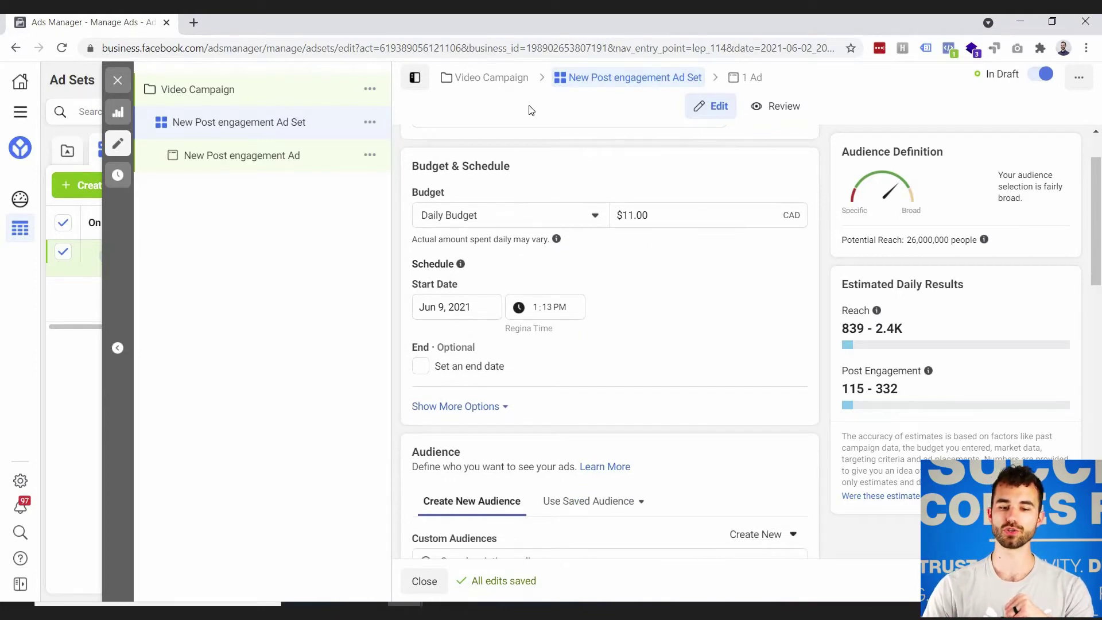
pyautogui.moveTo(461, 263)
pyautogui.scroll(-5, 601, 276)
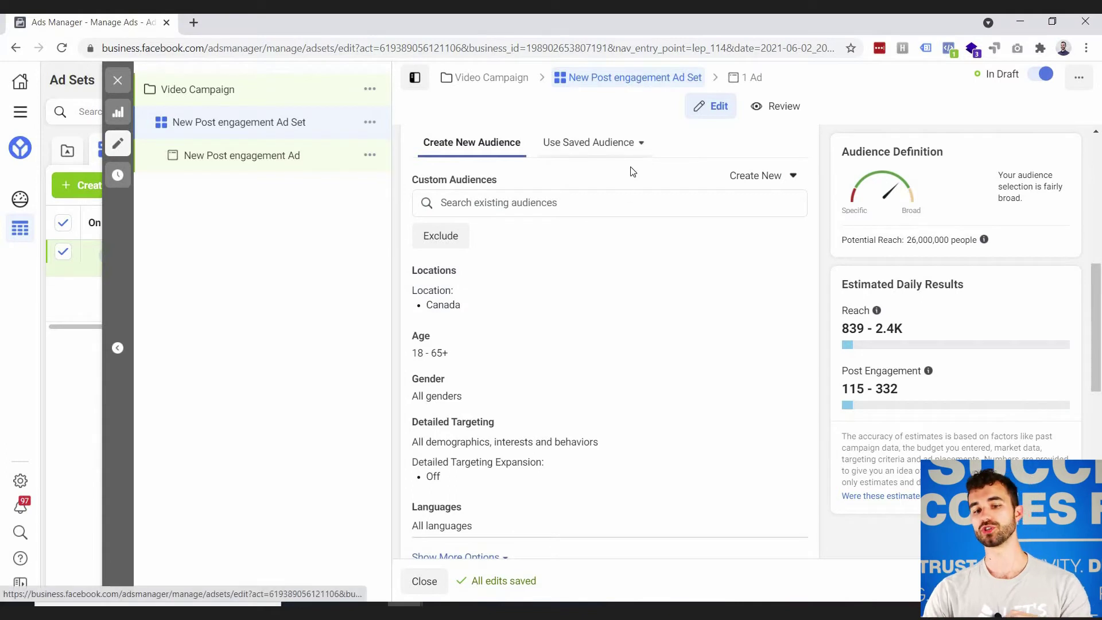
pyautogui.click(649, 143)
pyautogui.click(673, 132)
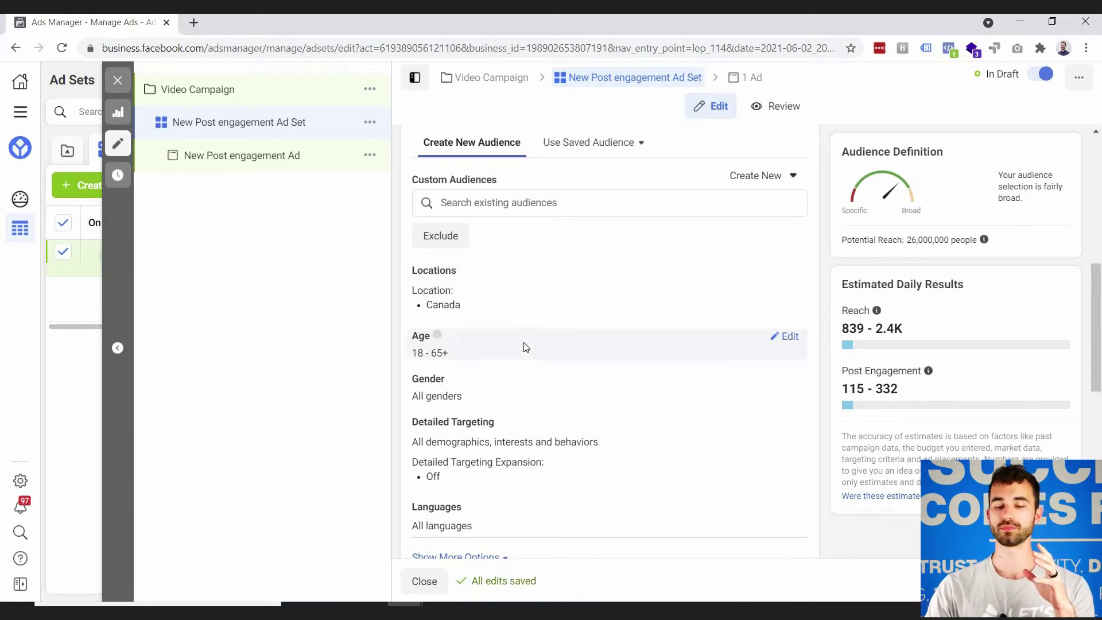
pyautogui.scroll(-8, 578, 332)
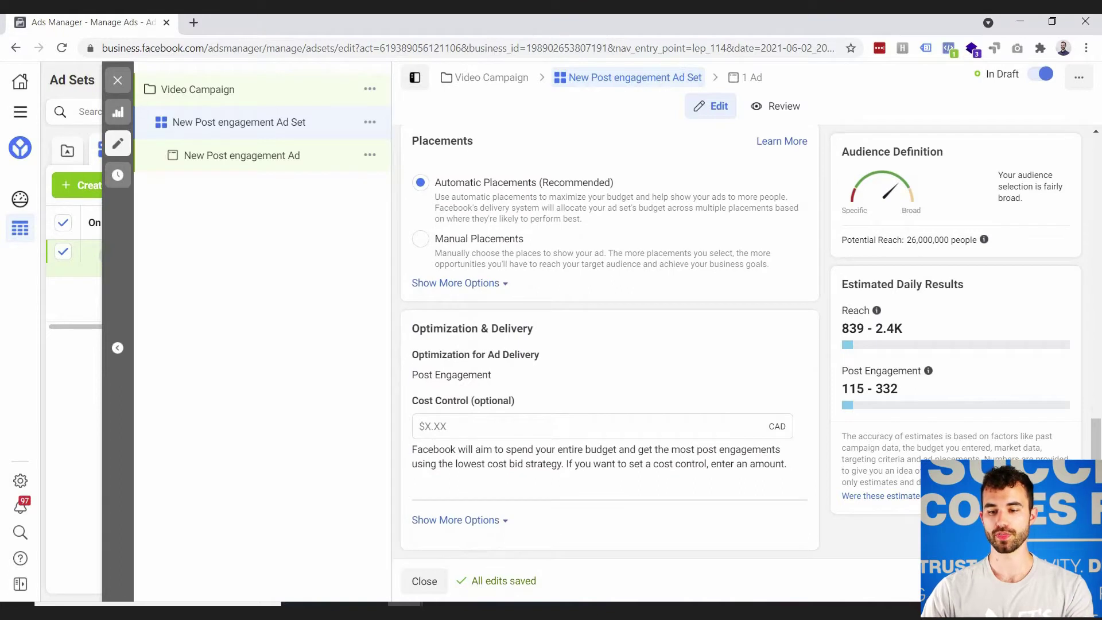
pyautogui.click(749, 77)
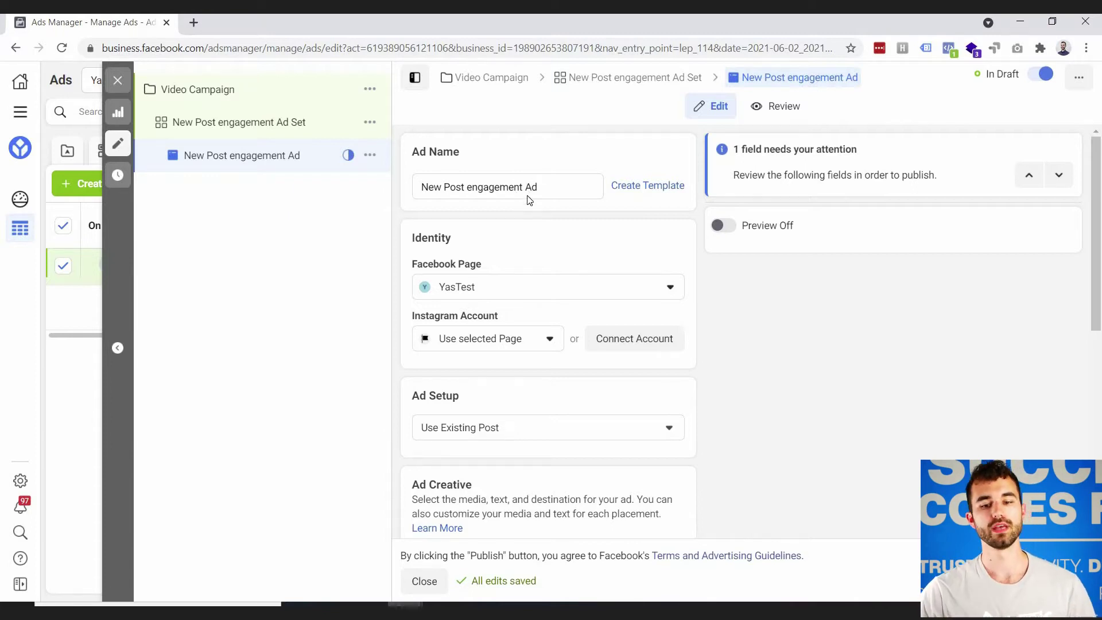
# Scroll through the New Post engagement Ad's form to review its setup and creative fields
pyautogui.scroll(-1, 531, 198)
pyautogui.scroll(1, 533, 198)
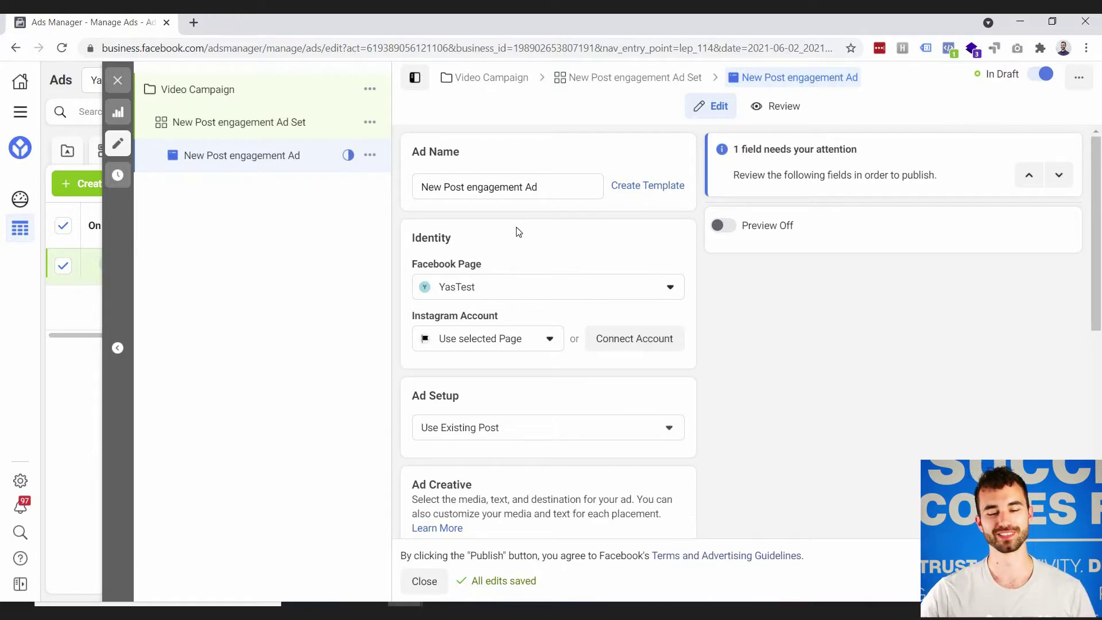
pyautogui.scroll(-3, 563, 301)
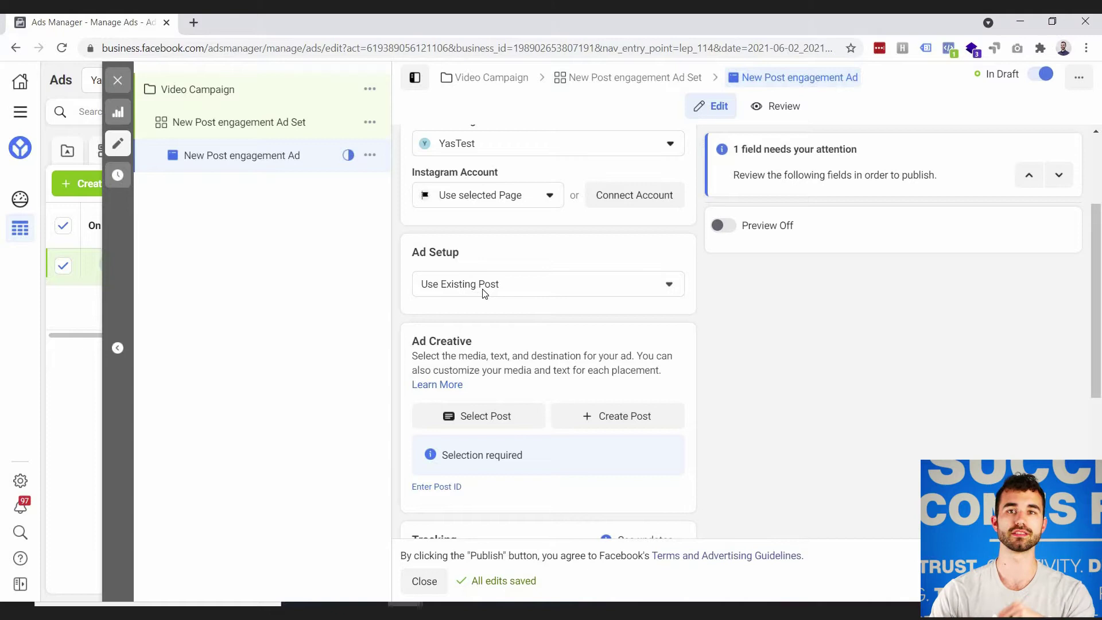
pyautogui.scroll(-1, 566, 340)
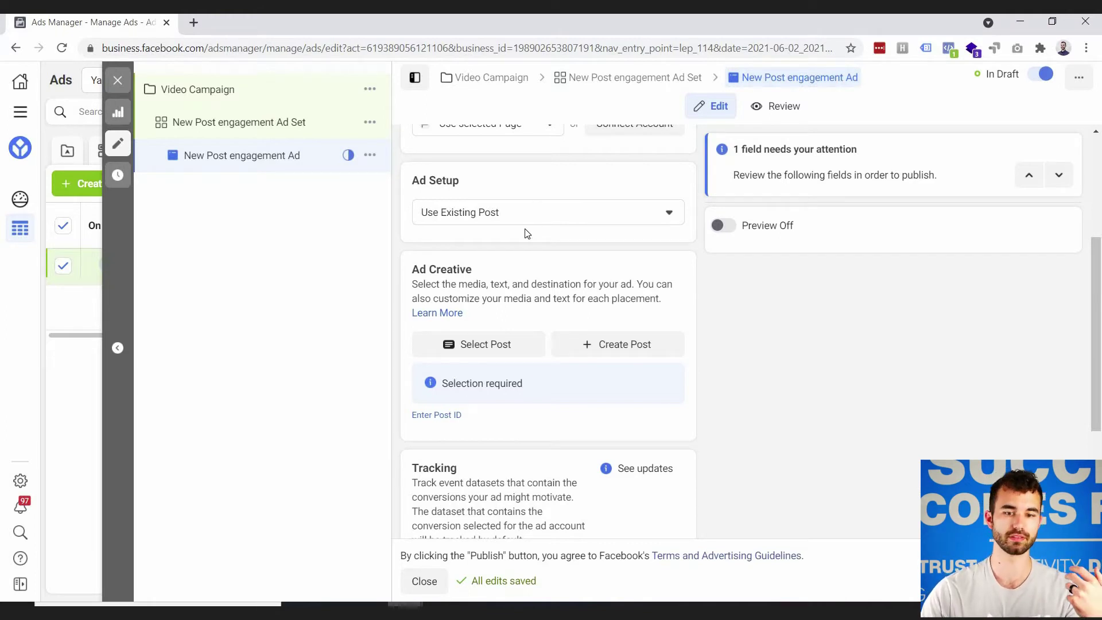
pyautogui.scroll(1, 527, 238)
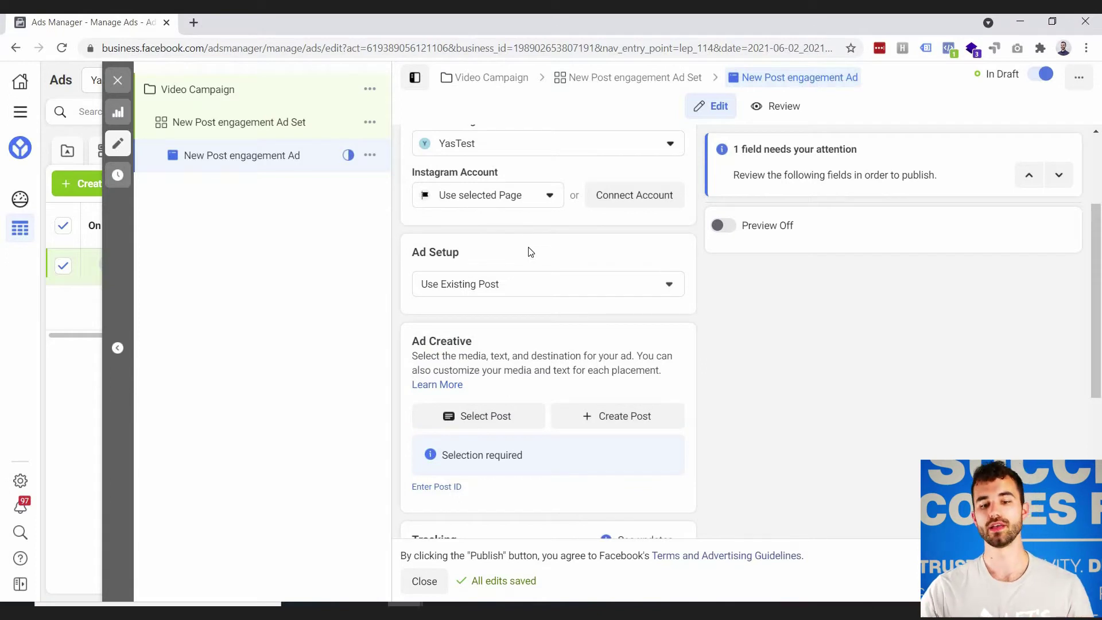
# Switch Ad Setup from Use Existing Post to Create Ad
pyautogui.click(538, 290)
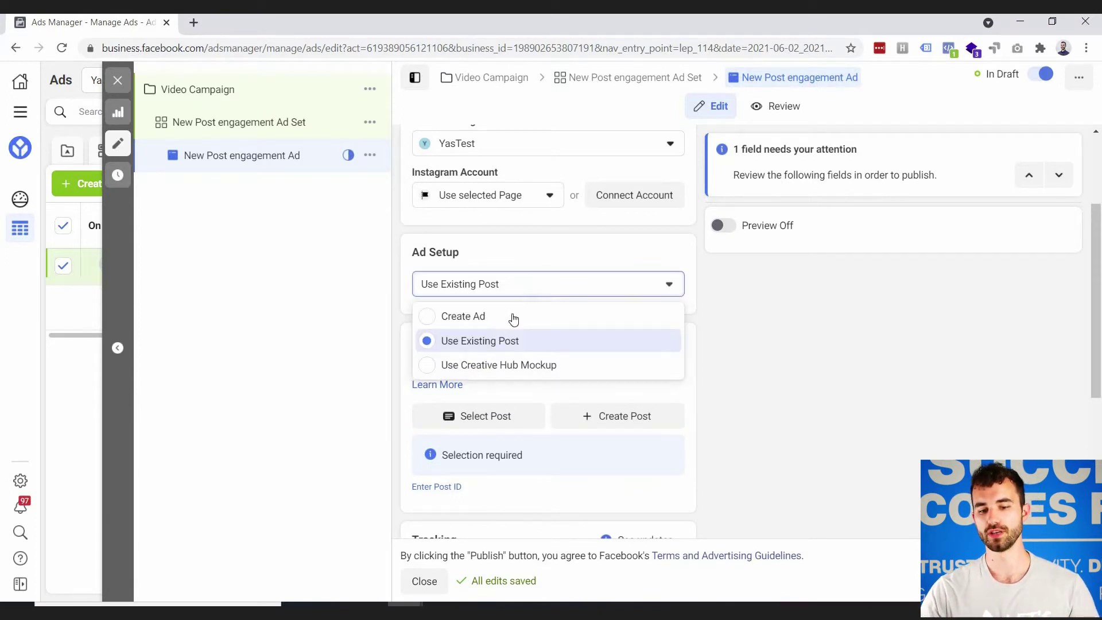
pyautogui.click(443, 319)
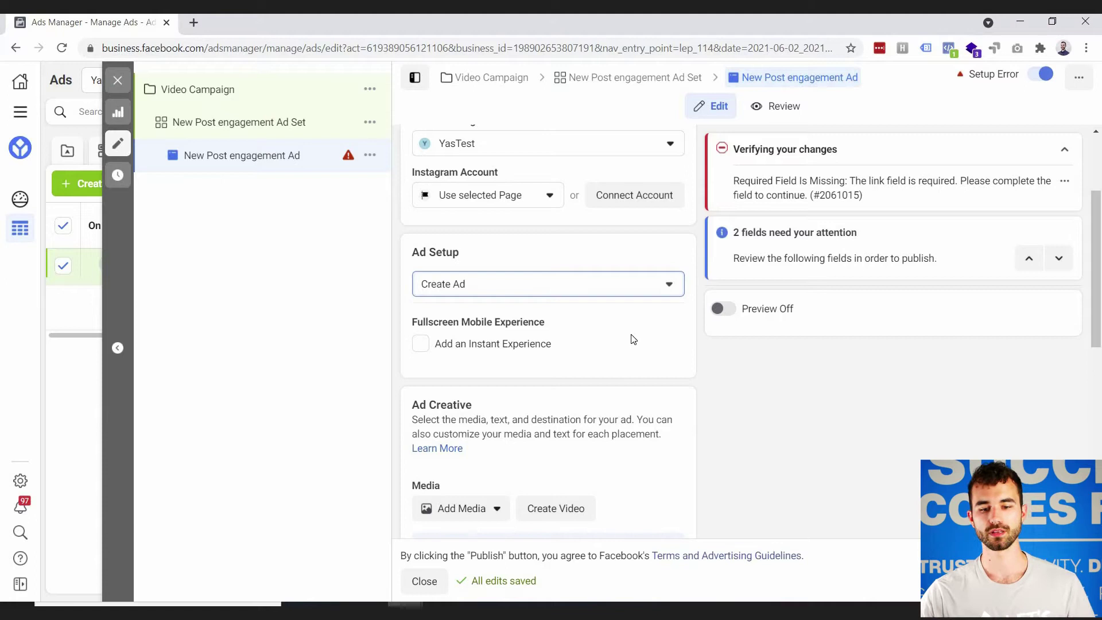
pyautogui.scroll(-3, 563, 287)
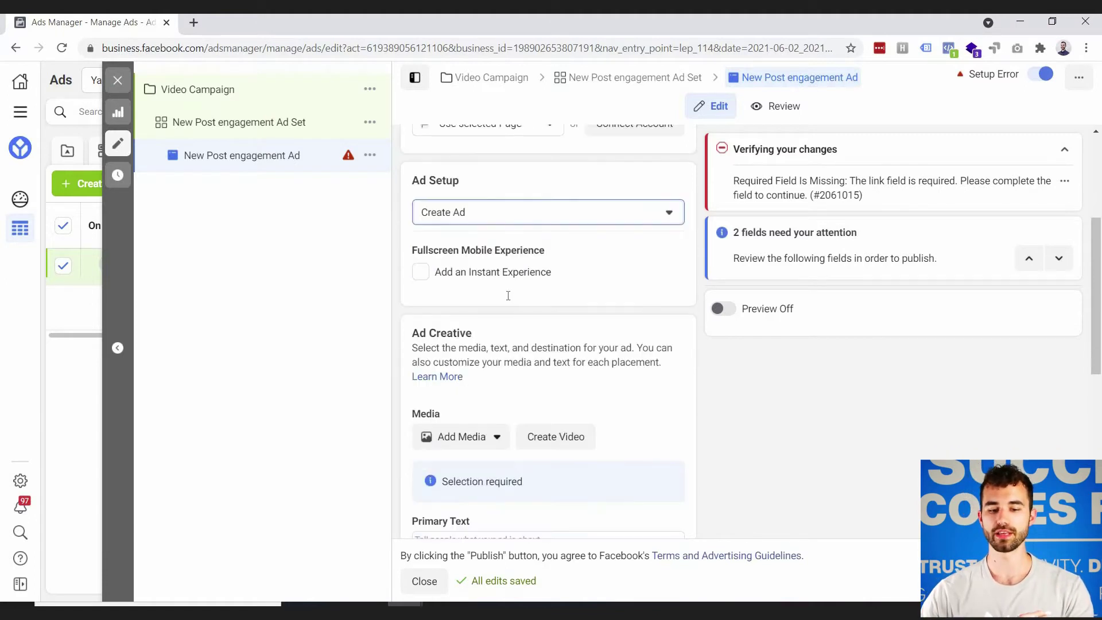
pyautogui.scroll(-1, 601, 265)
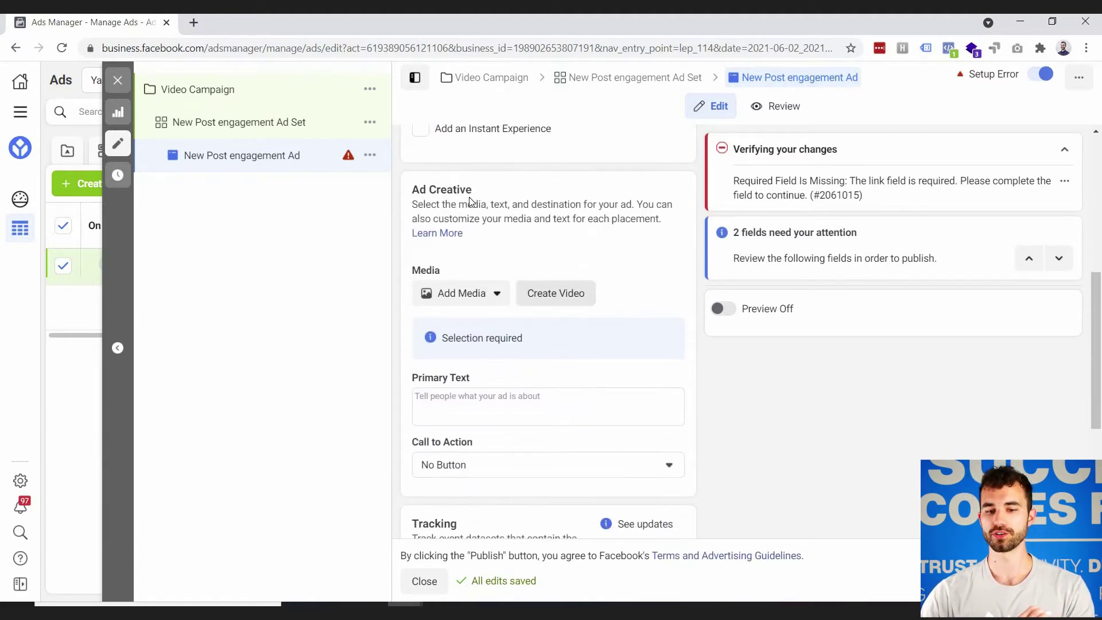
# Launch Create Video from the Ad Creative's Media section
pyautogui.click(560, 296)
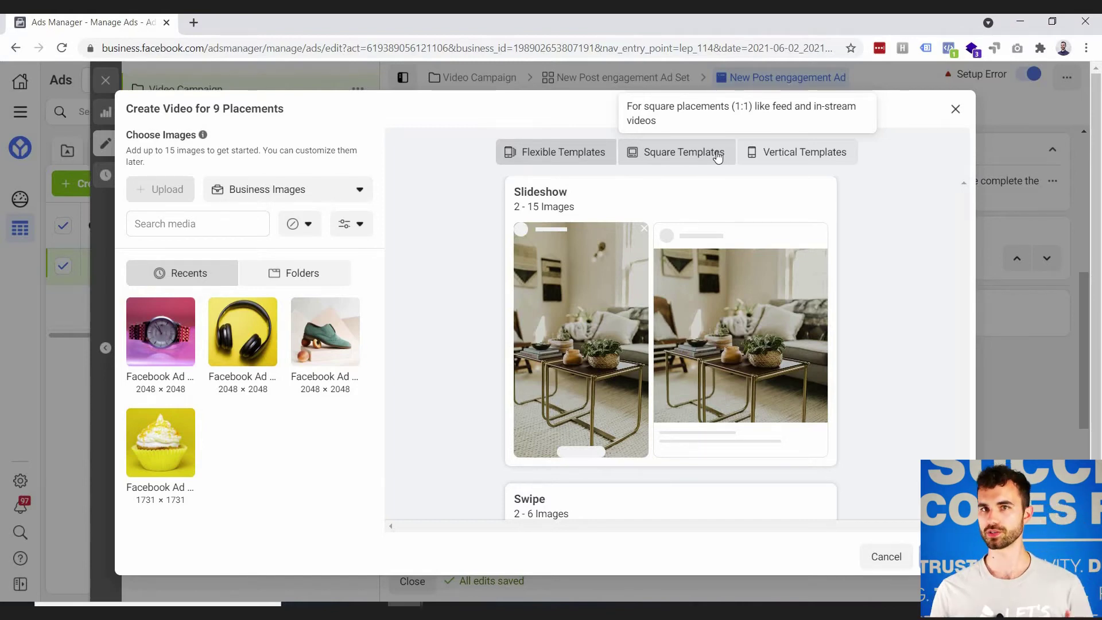
# Browse the Flexible Templates, noting Slideshow's 2 - 15 image range, down to Swipe
pyautogui.moveTo(687, 262)
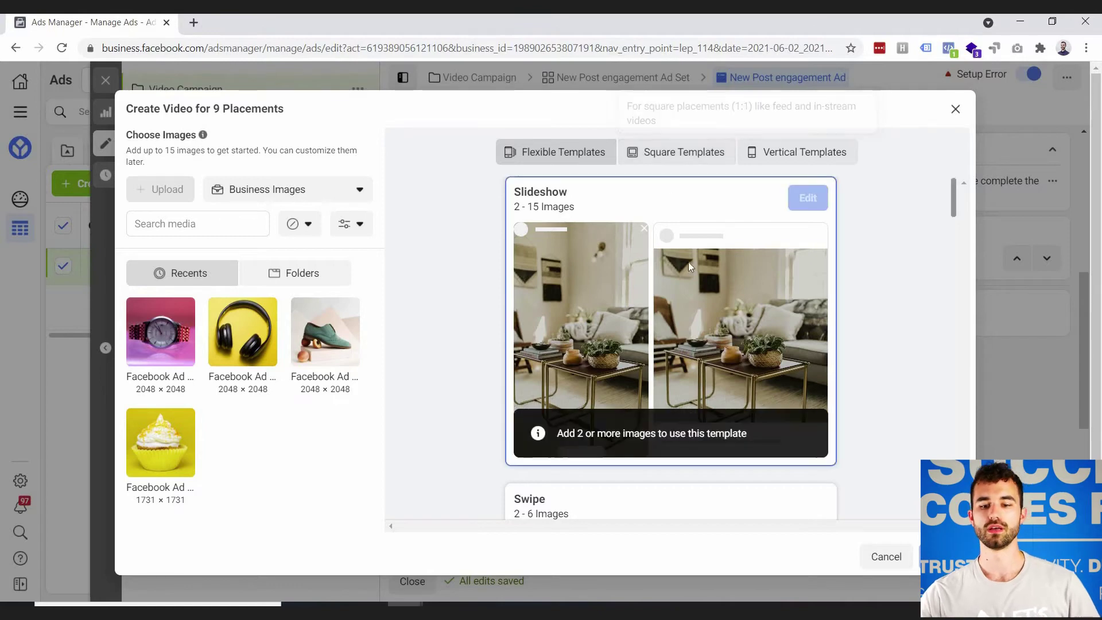
pyautogui.scroll(-3, 666, 280)
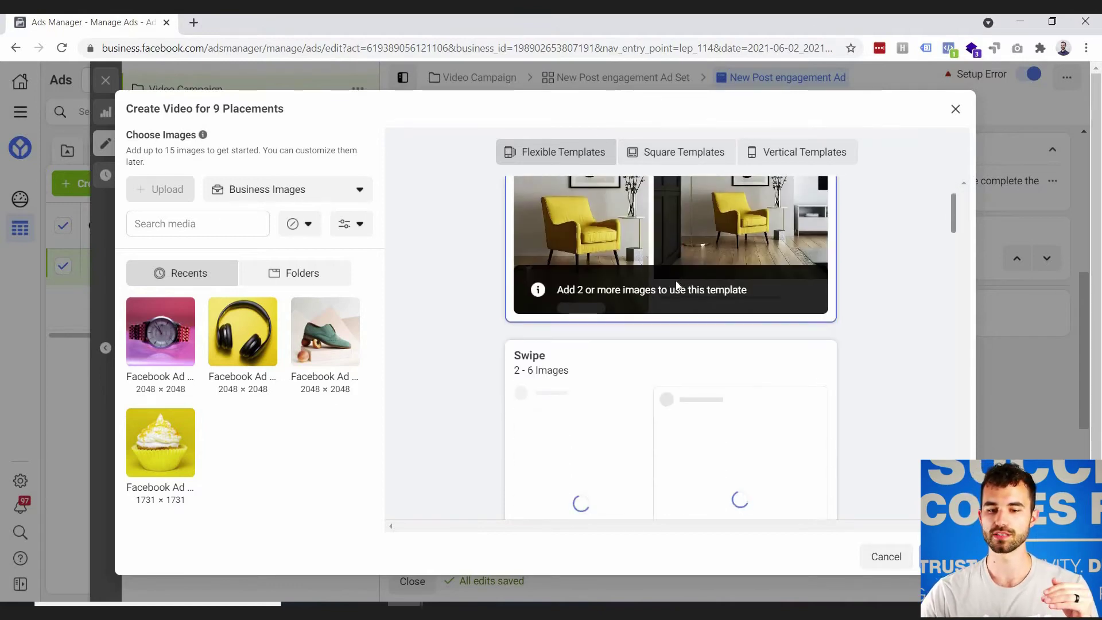
pyautogui.scroll(3, 643, 284)
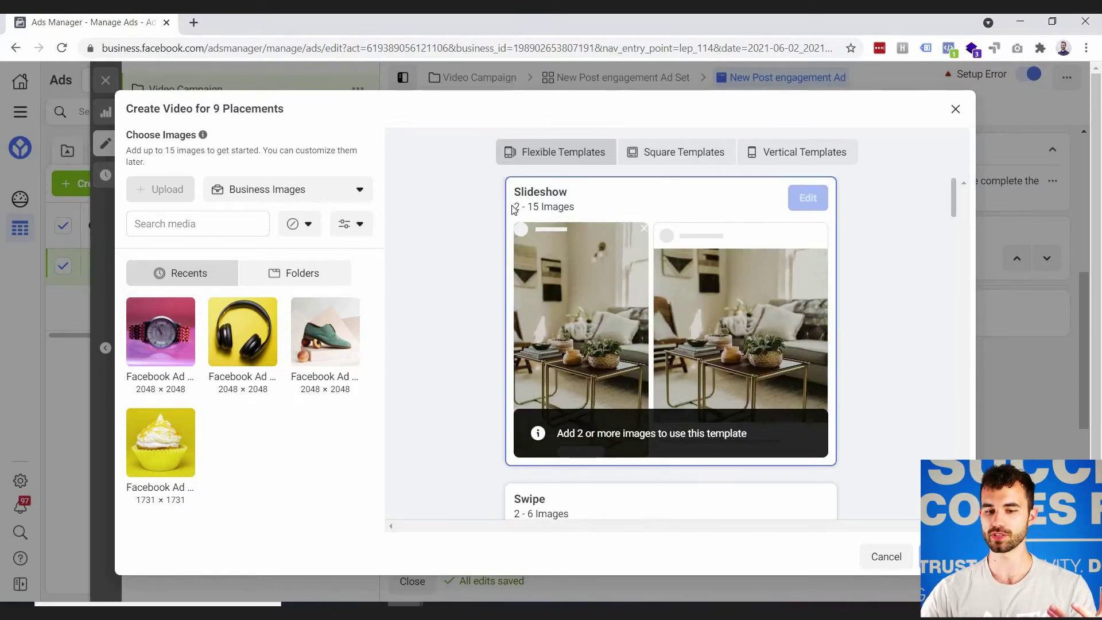
pyautogui.moveTo(515, 206); pyautogui.dragTo(570, 207)
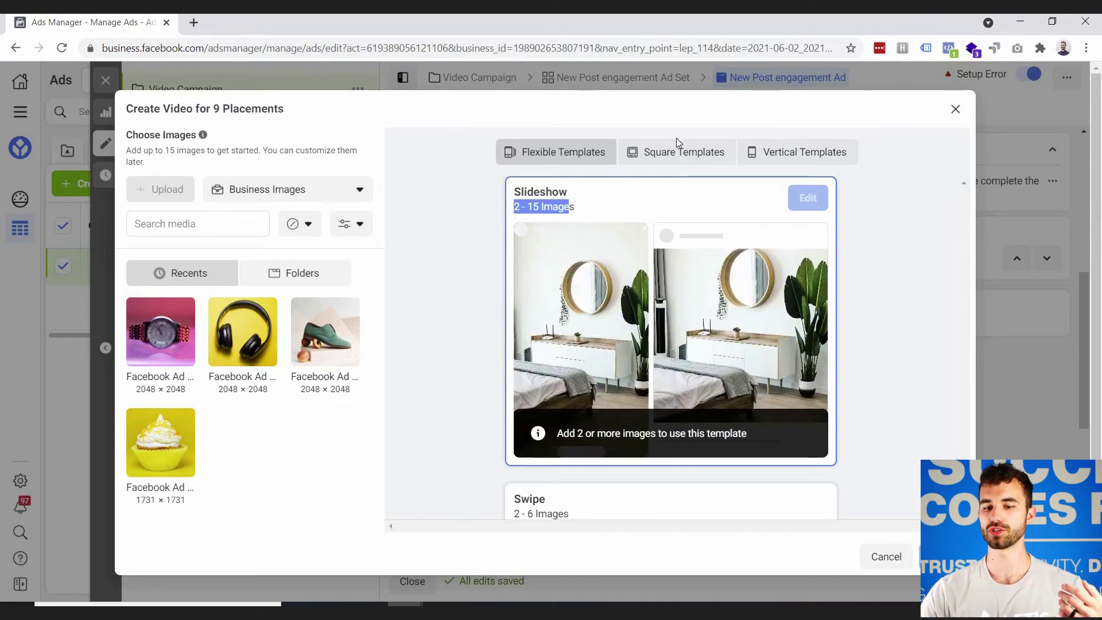
pyautogui.click(721, 281)
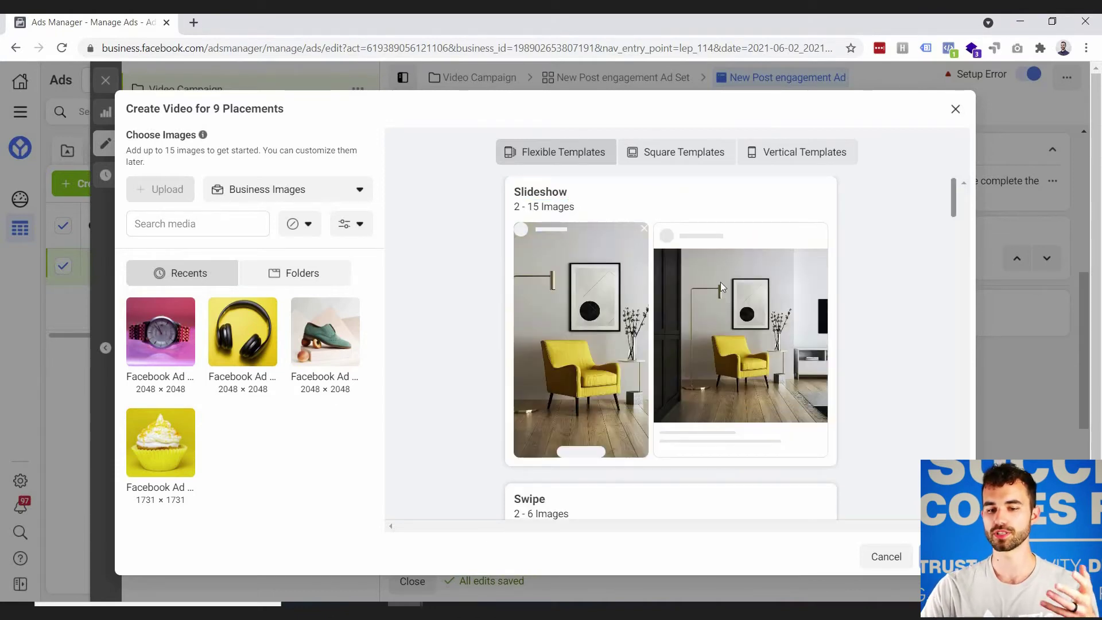
pyautogui.scroll(-3, 739, 215)
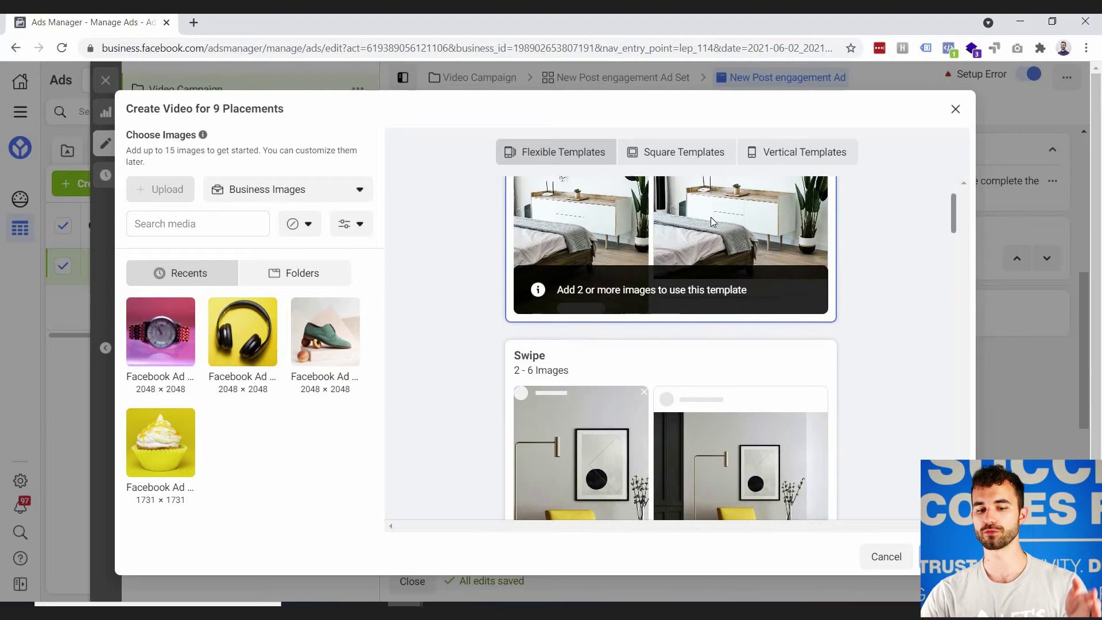
pyautogui.scroll(-3, 677, 276)
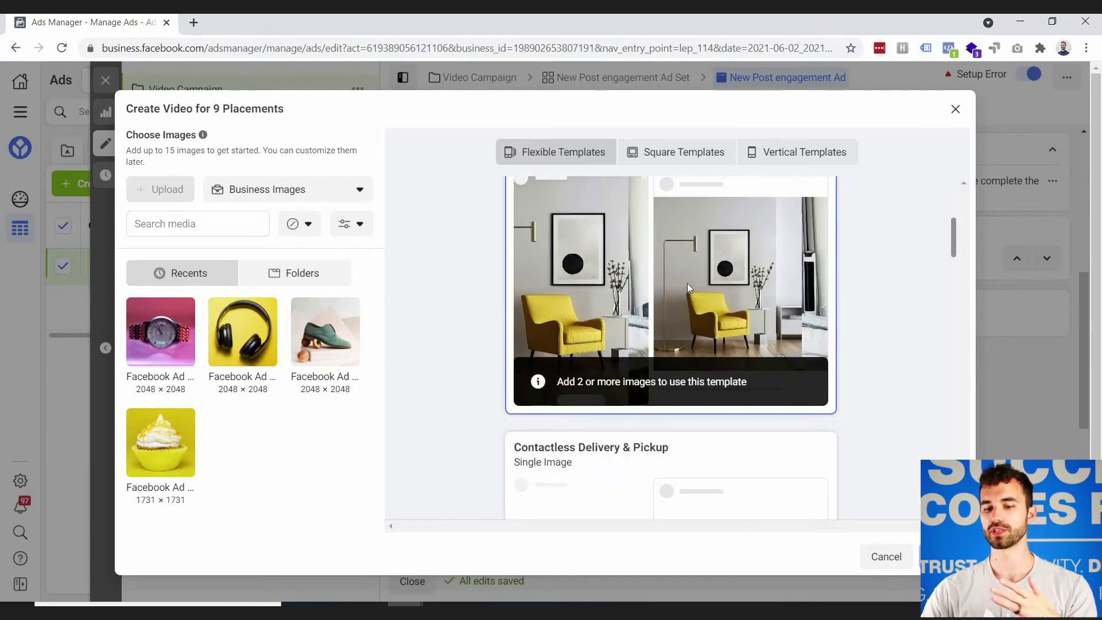
pyautogui.scroll(-5, 694, 276)
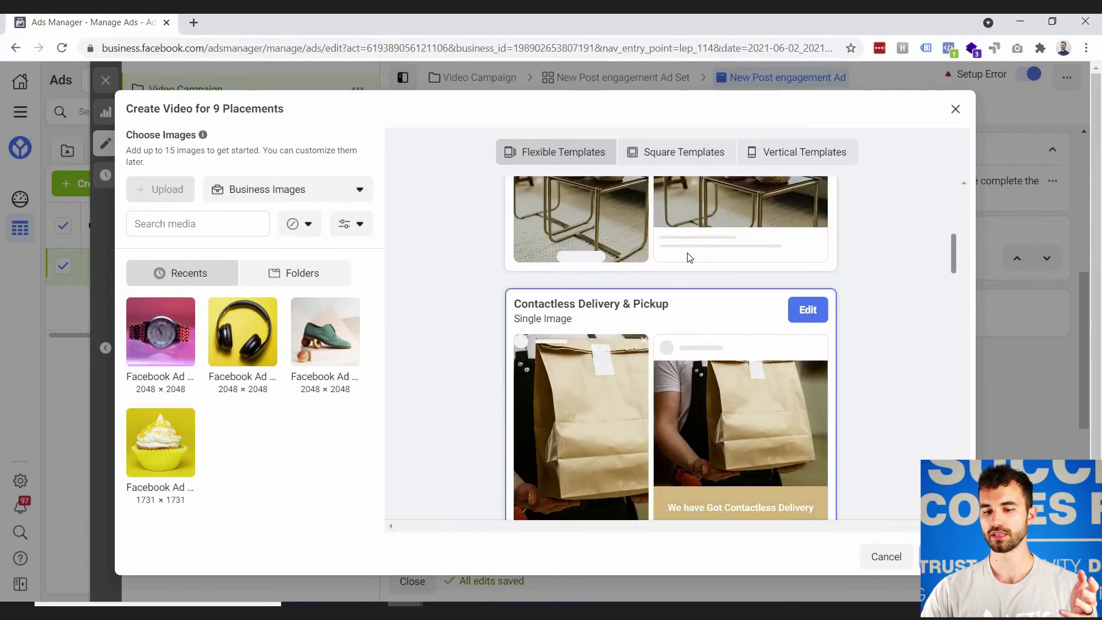
pyautogui.scroll(2, 694, 280)
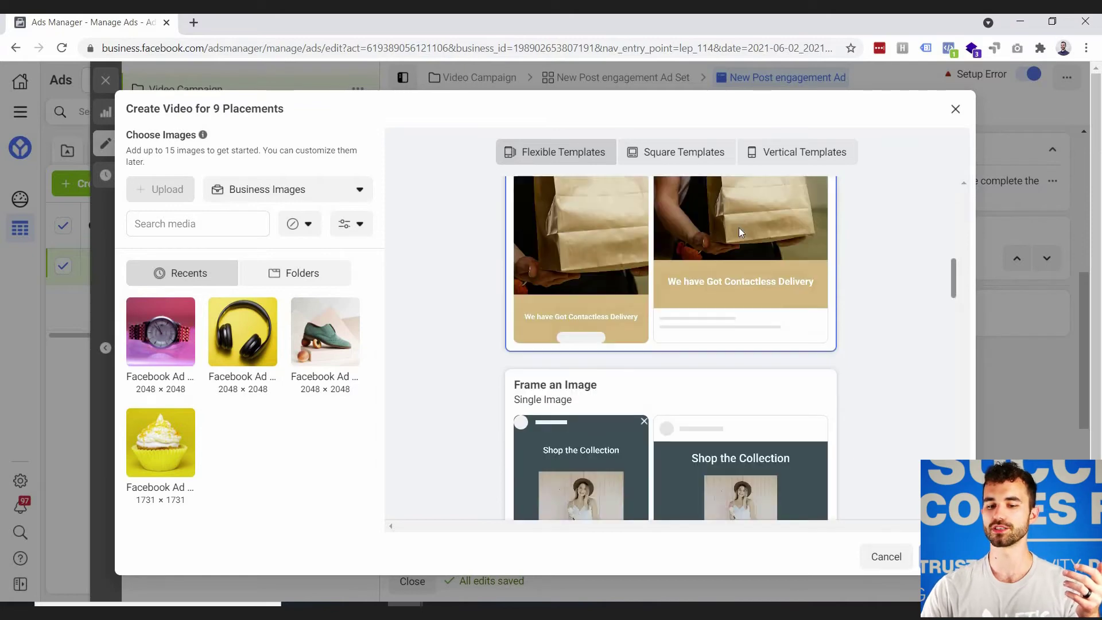
pyautogui.scroll(1, 729, 294)
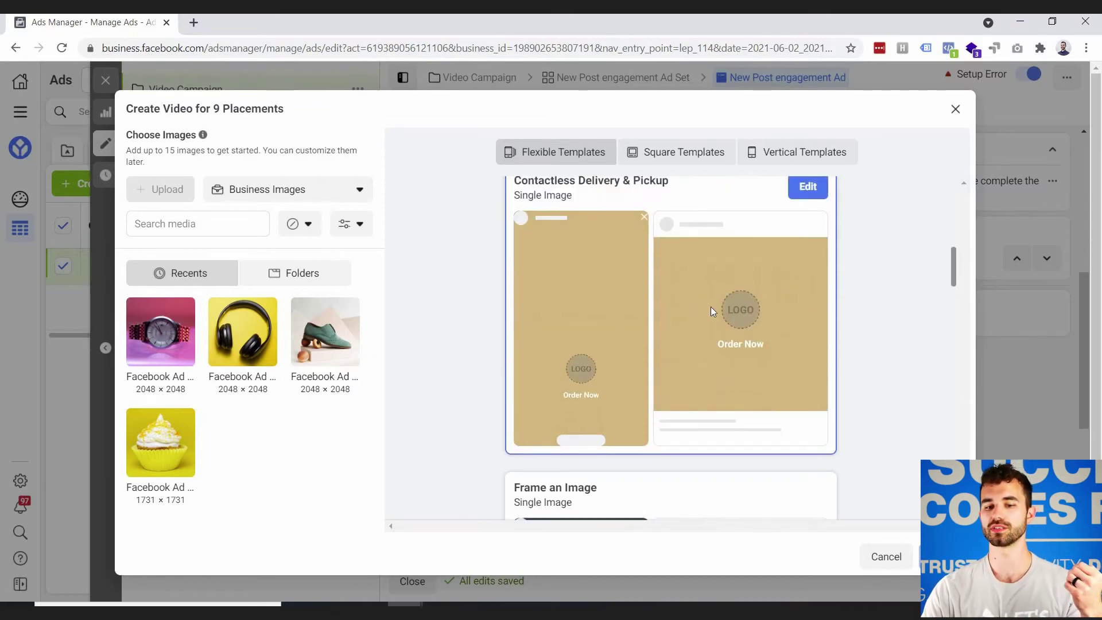
pyautogui.scroll(2, 621, 281)
pyautogui.scroll(-1, 557, 273)
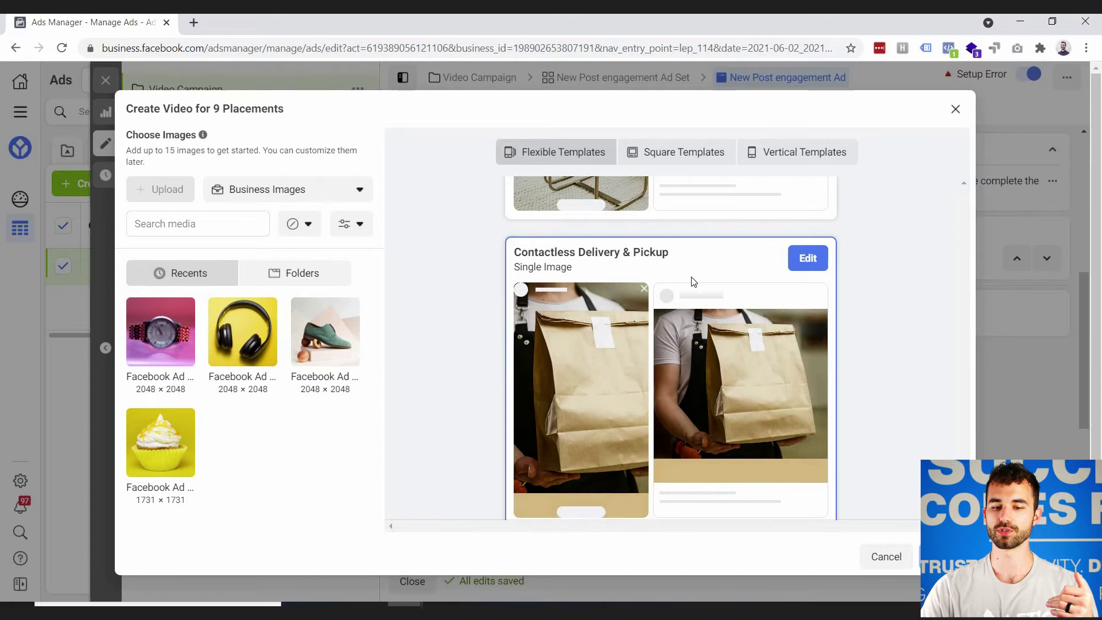
pyautogui.scroll(-5, 694, 281)
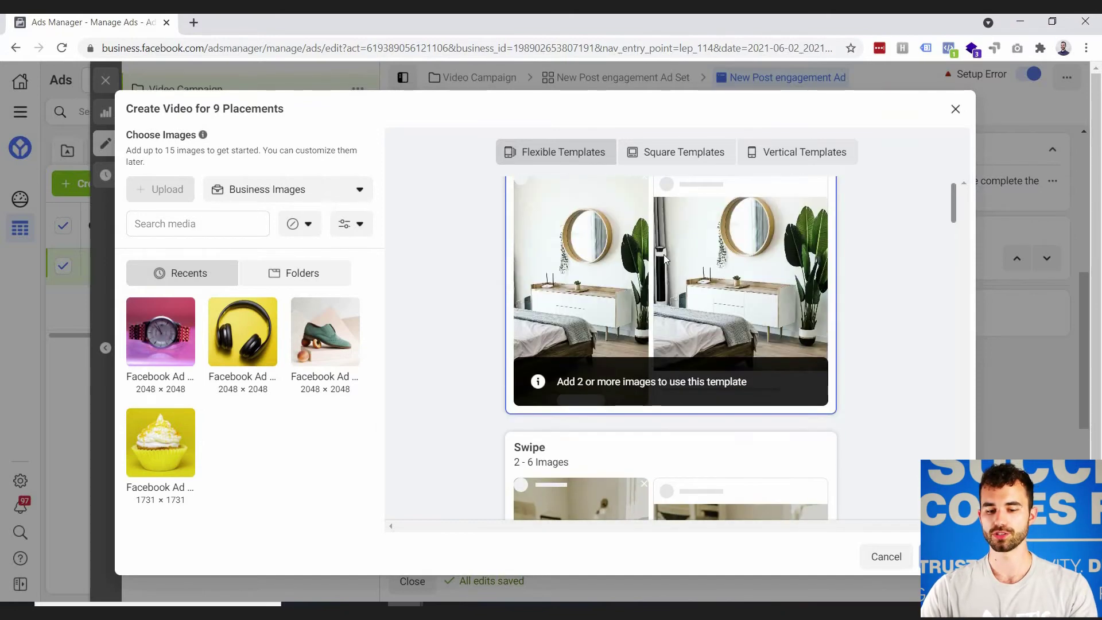
pyautogui.scroll(1, 619, 360)
pyautogui.scroll(-5, 779, 218)
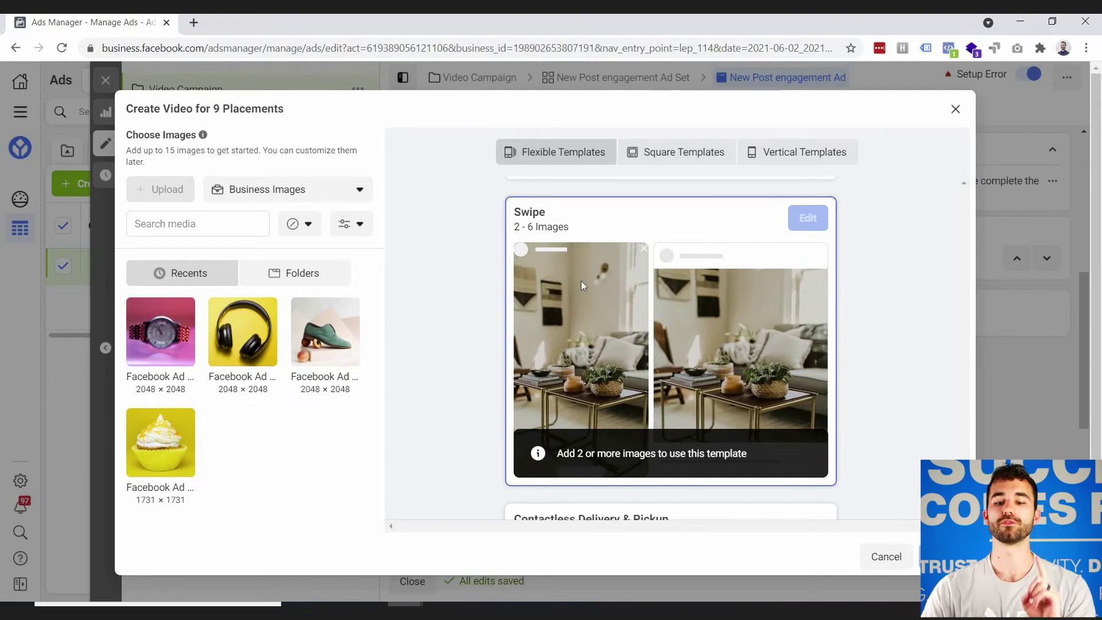
# Add the watch, headphones and shoe images and edit the Swipe template
pyautogui.click(161, 332)
pyautogui.click(242, 331)
pyautogui.click(325, 331)
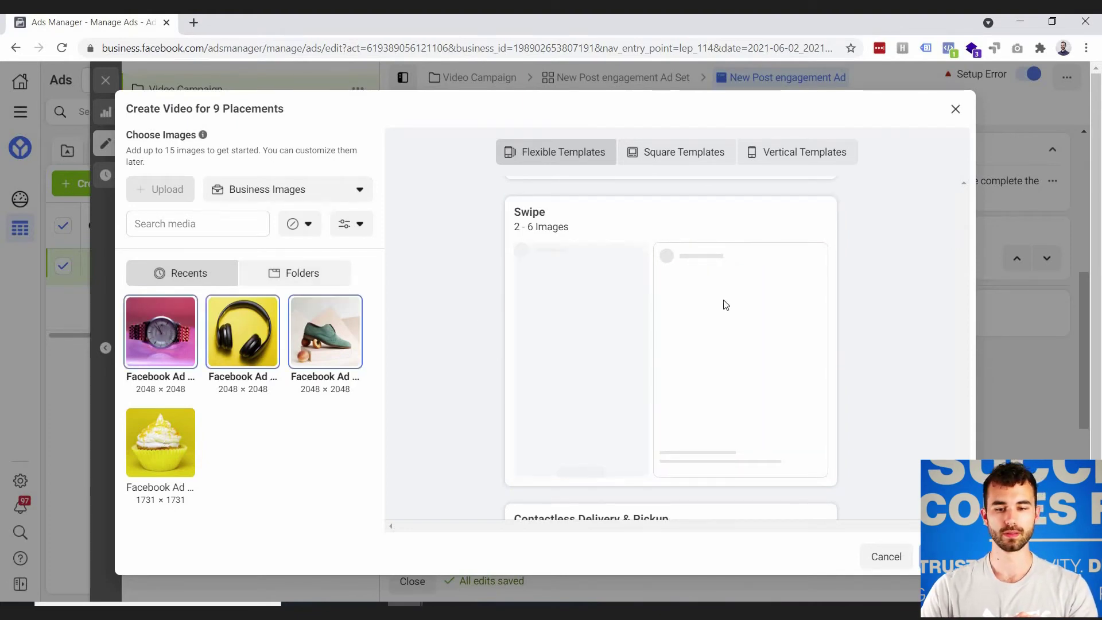
pyautogui.moveTo(816, 223)
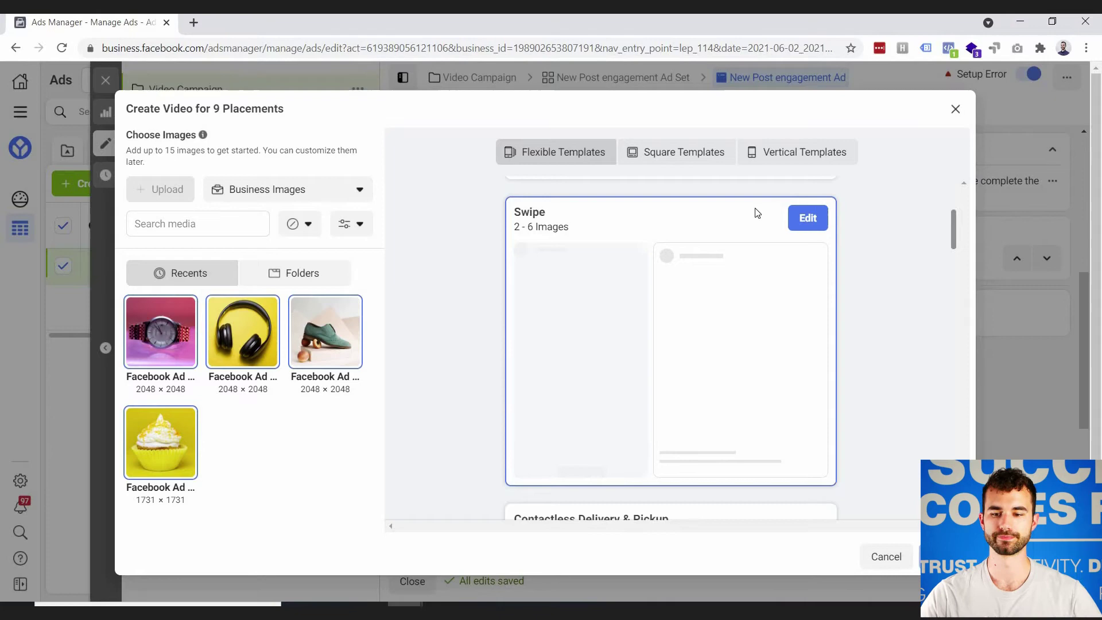
pyautogui.click(809, 218)
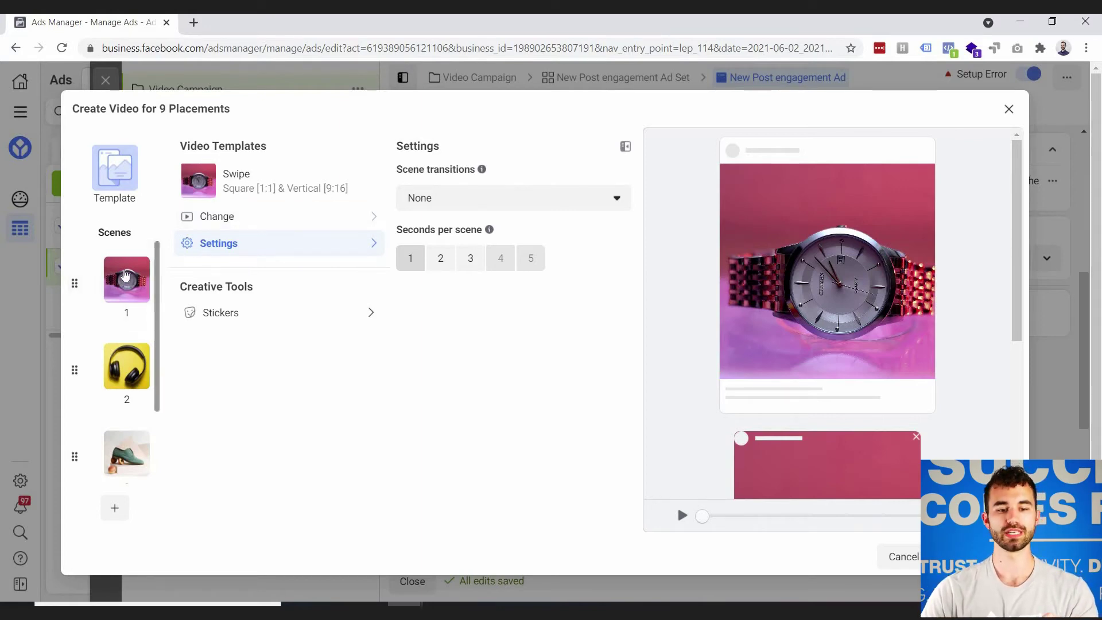
pyautogui.scroll(-2, 125, 322)
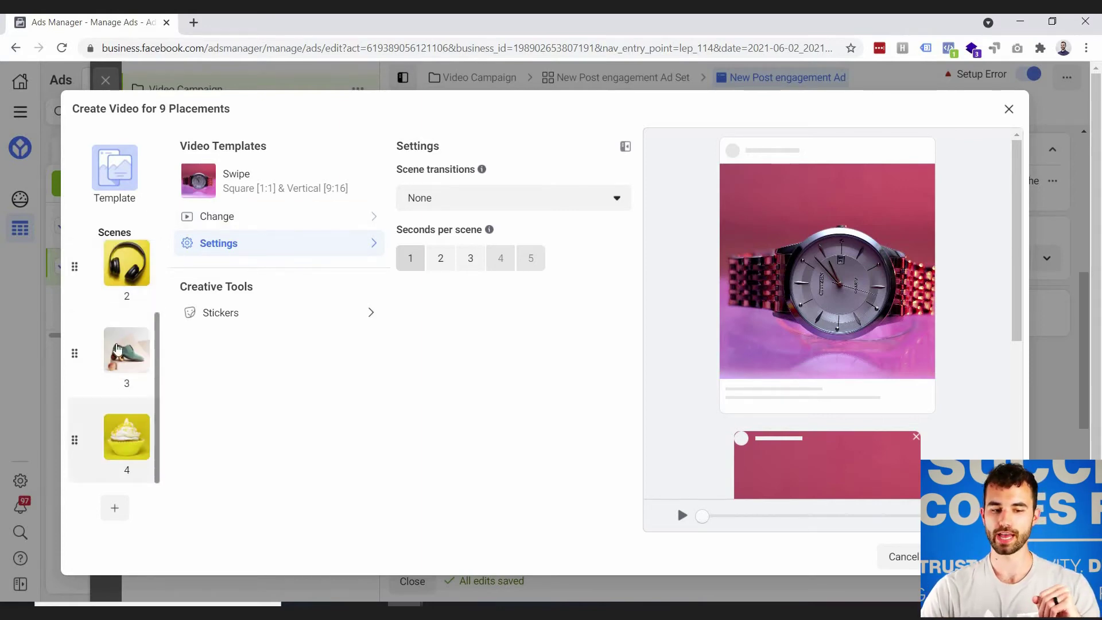
pyautogui.moveTo(75, 431)
pyautogui.mouseDown()
pyautogui.moveTo(79, 305)
pyautogui.moveTo(81, 423)
pyautogui.moveTo(131, 309)
pyautogui.moveTo(116, 280)
pyautogui.moveTo(133, 344)
pyautogui.moveTo(134, 430)
pyautogui.mouseUp()
pyautogui.scroll(-1, 120, 338)
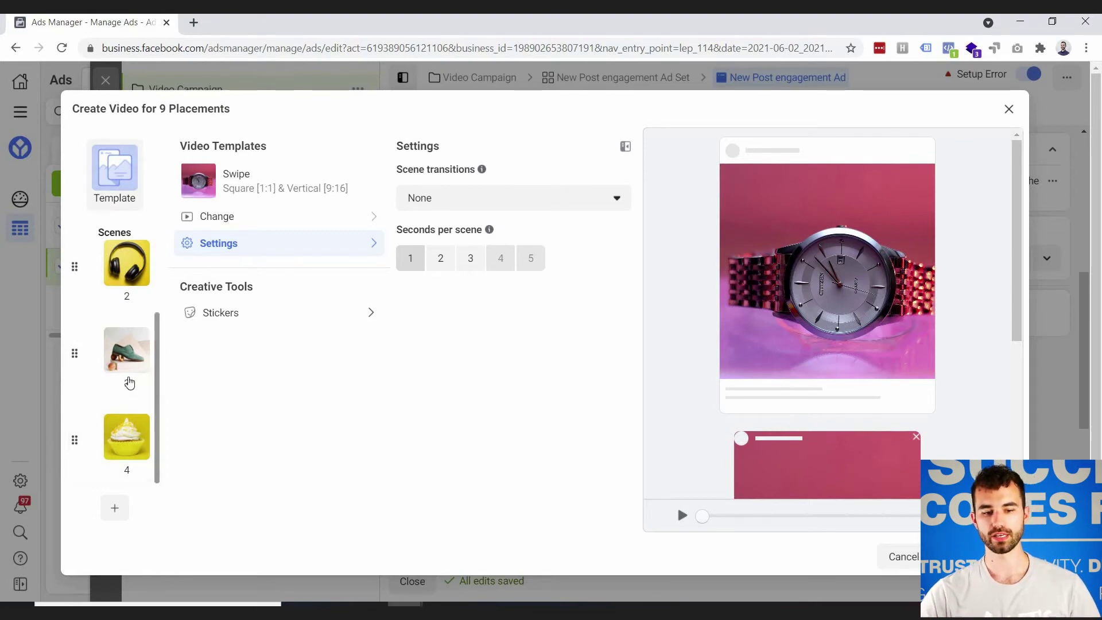
pyautogui.scroll(2, 126, 397)
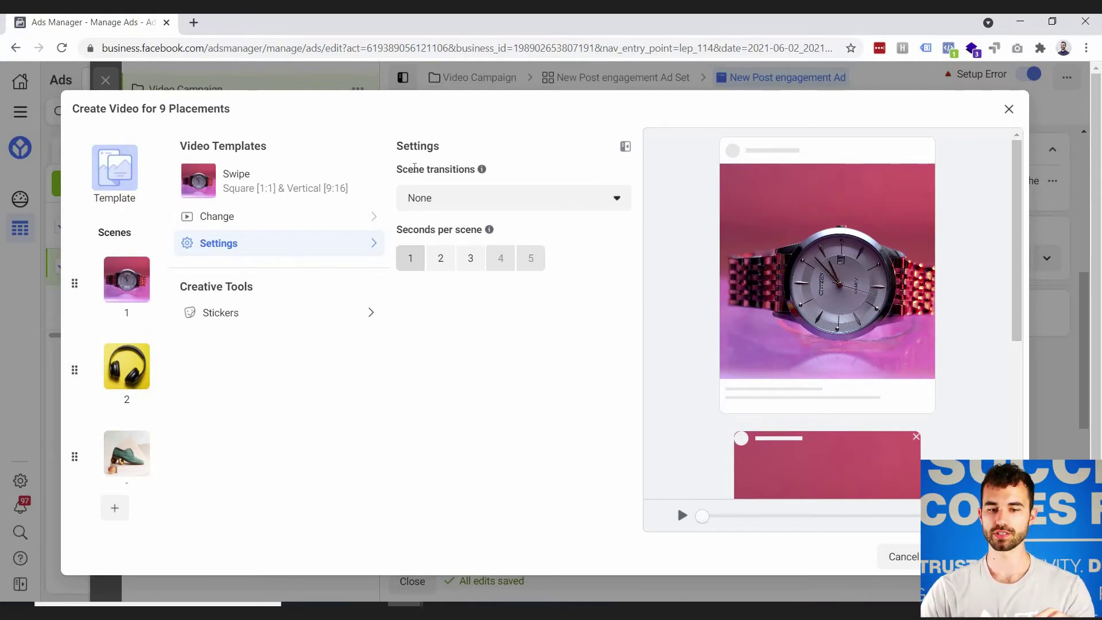
# Keep None for scene transitions and set 2 seconds per scene
pyautogui.click(450, 201)
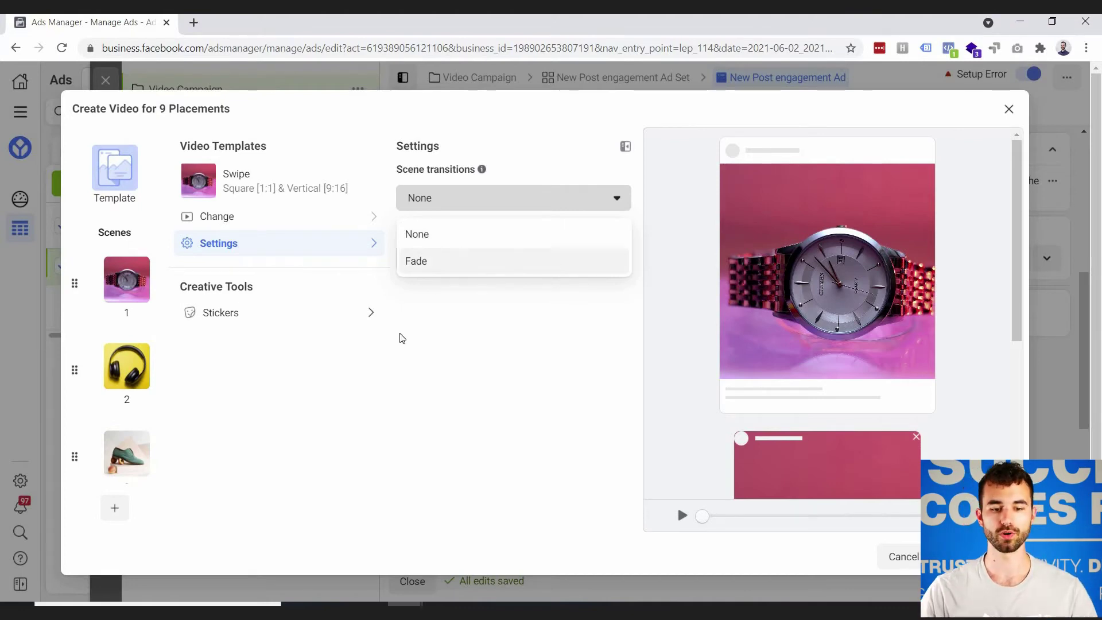
pyautogui.click(503, 347)
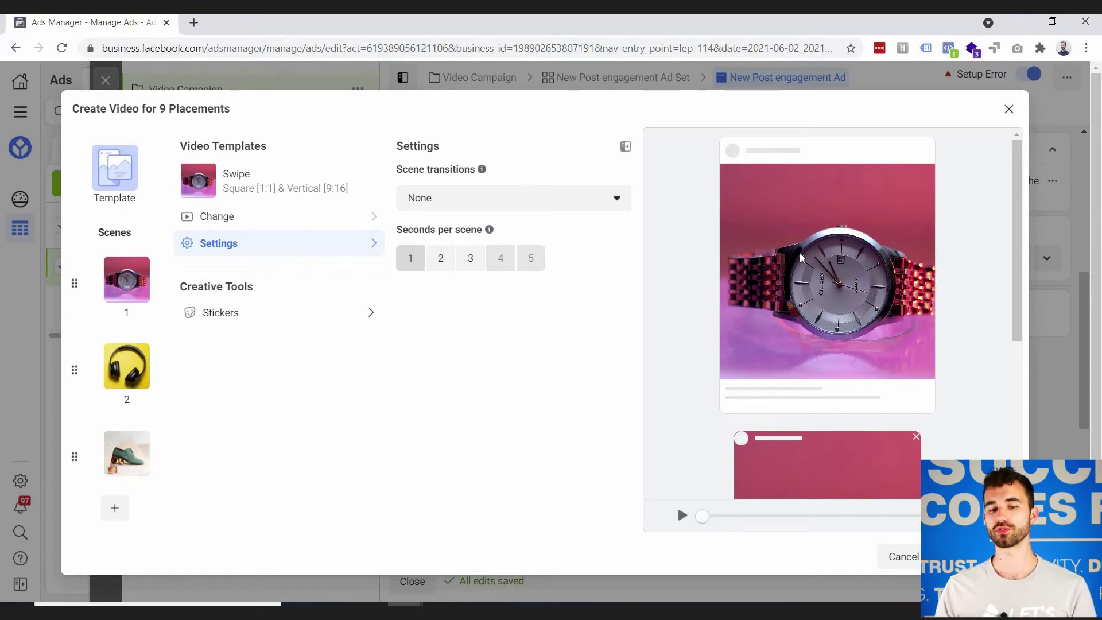
pyautogui.click(472, 259)
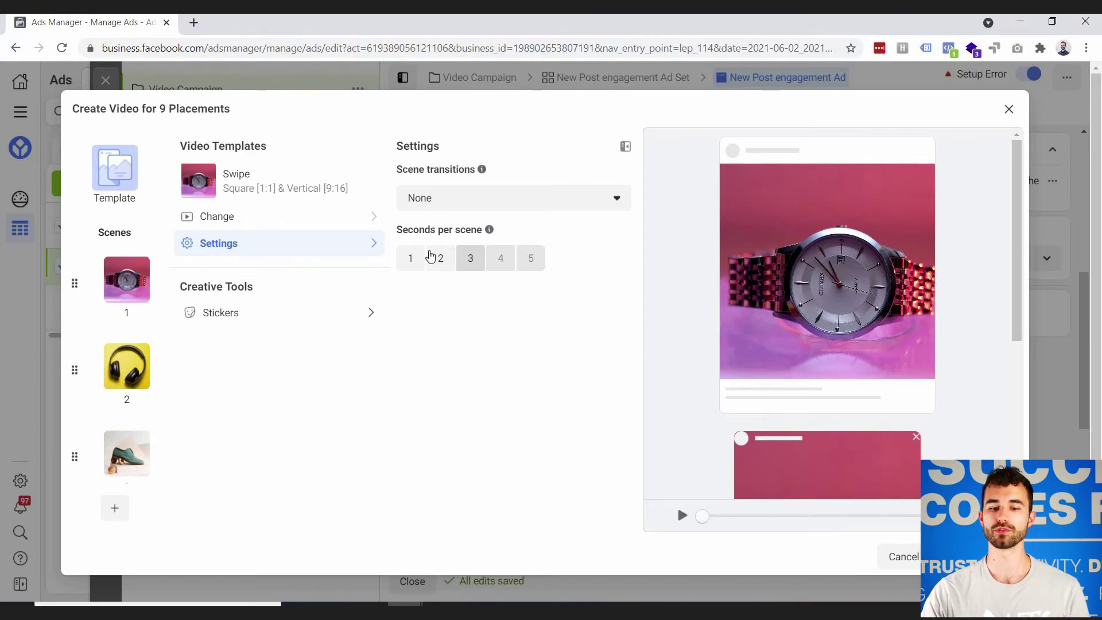
pyautogui.click(446, 269)
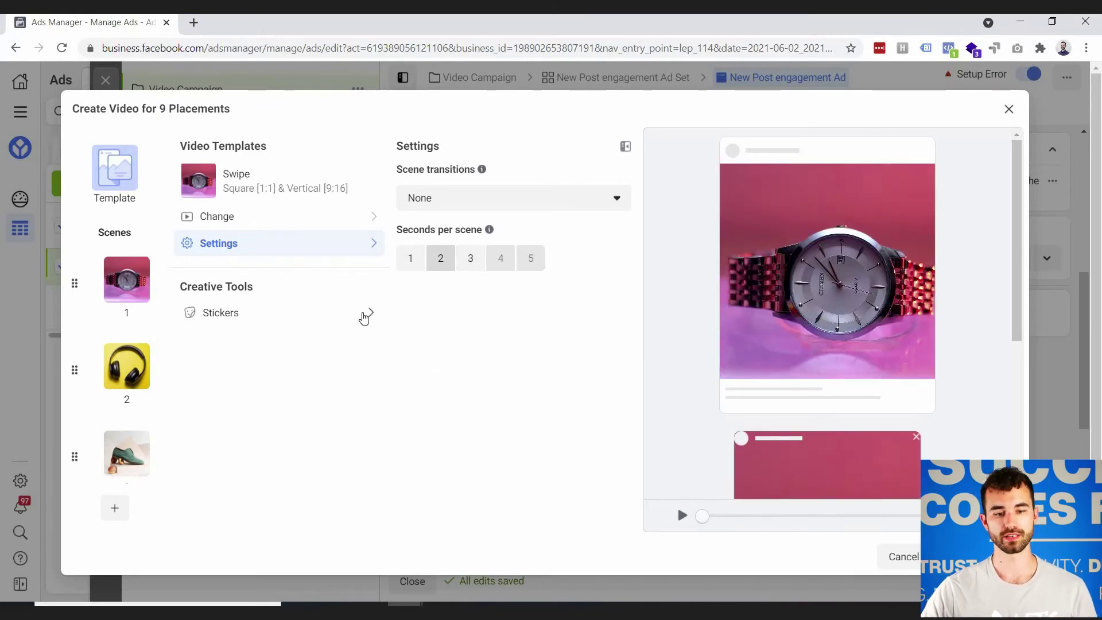
# Add the white Support Local sticker from the Featured sticker category
pyautogui.click(327, 318)
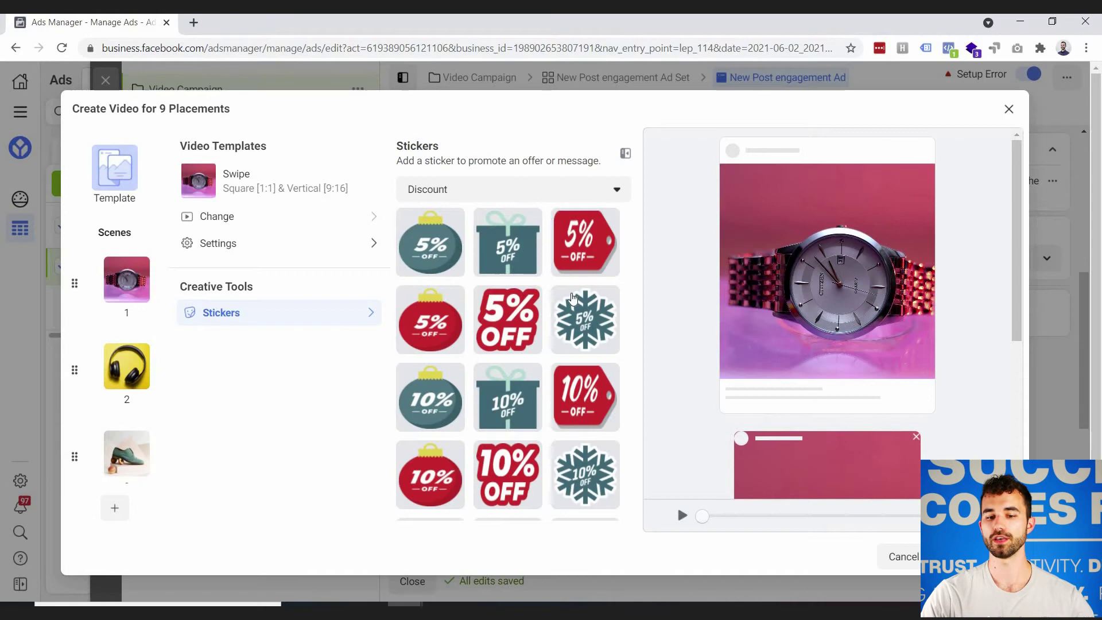
pyautogui.scroll(-8, 558, 355)
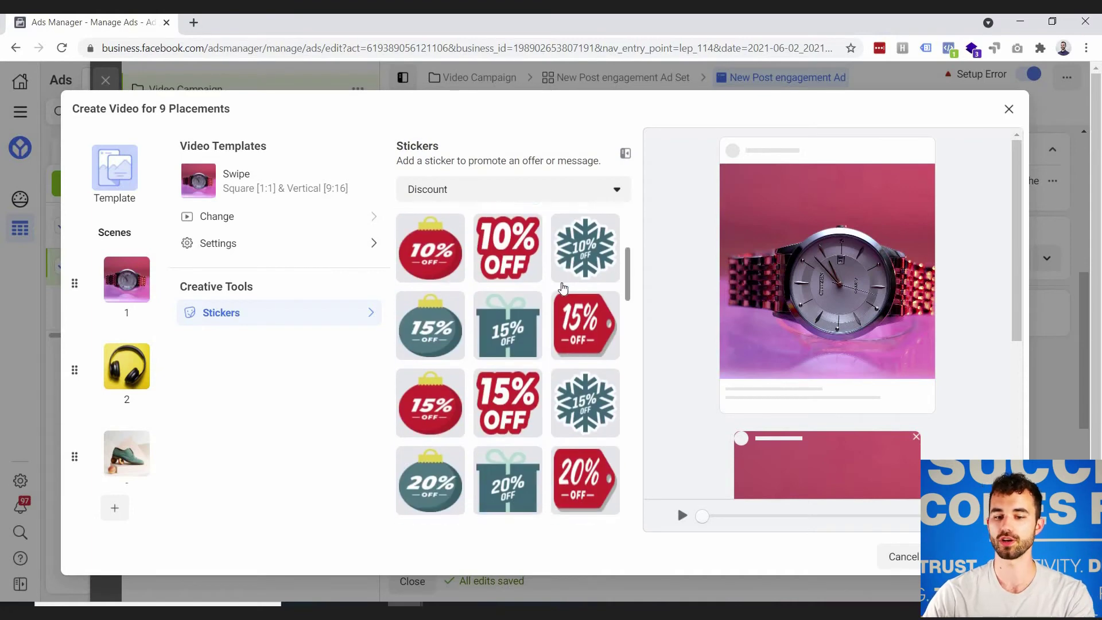
pyautogui.click(544, 191)
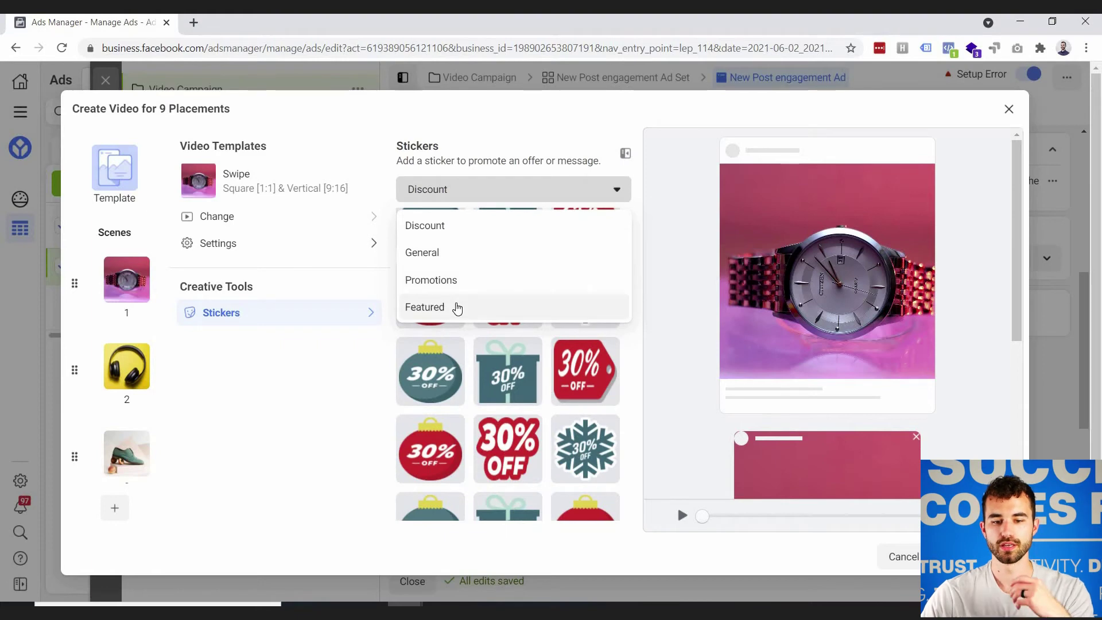
pyautogui.click(458, 309)
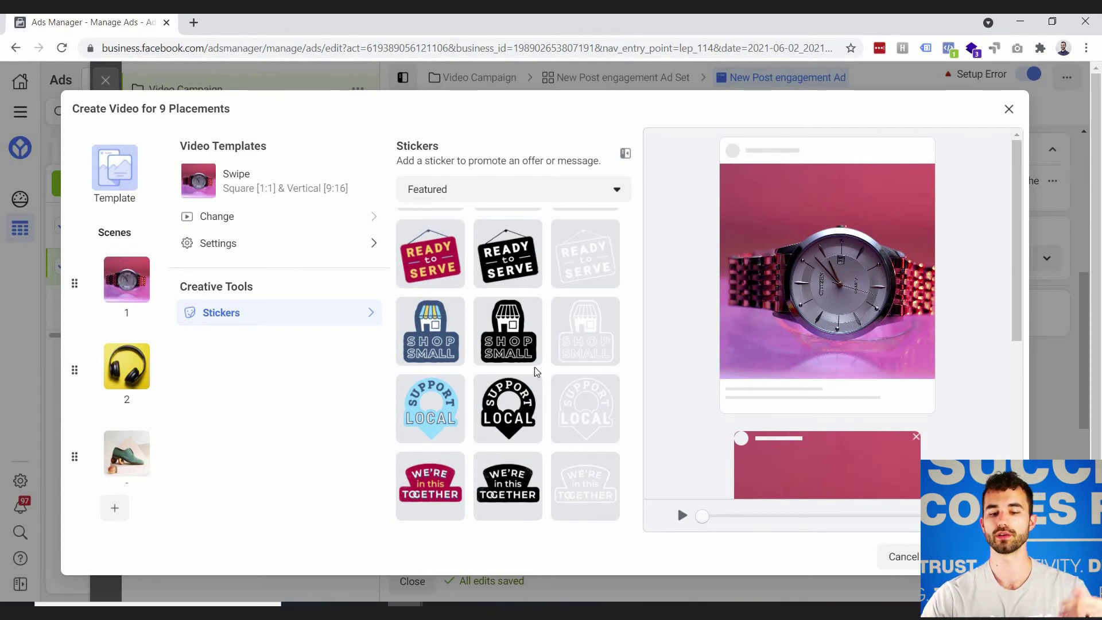
pyautogui.click(595, 413)
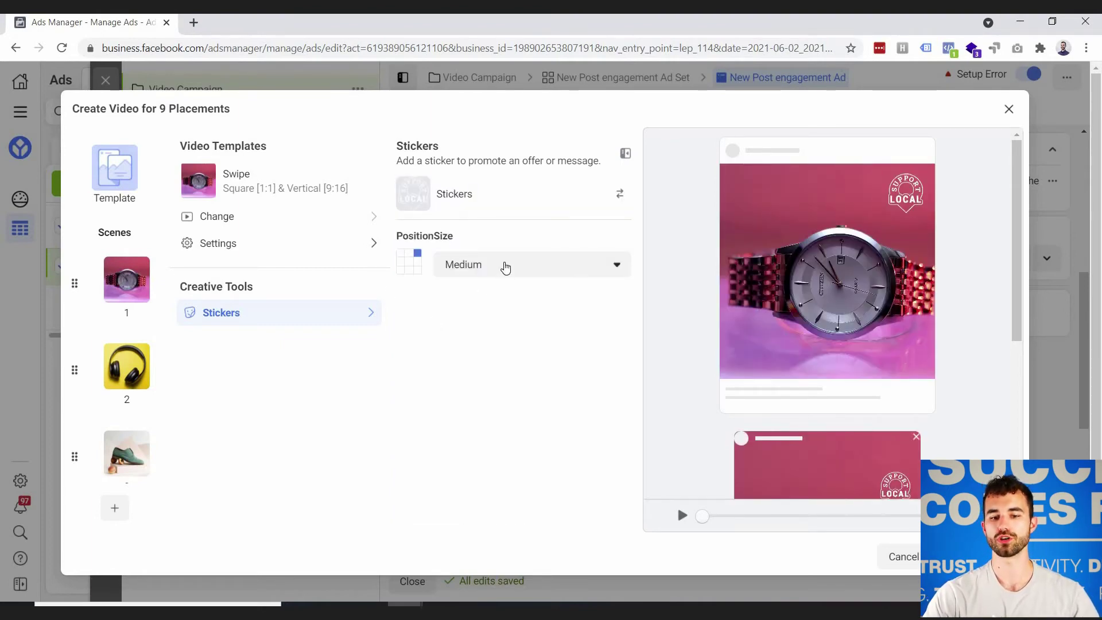
# Make the sticker Large and position it in the top-right corner
pyautogui.click(503, 268)
pyautogui.click(488, 355)
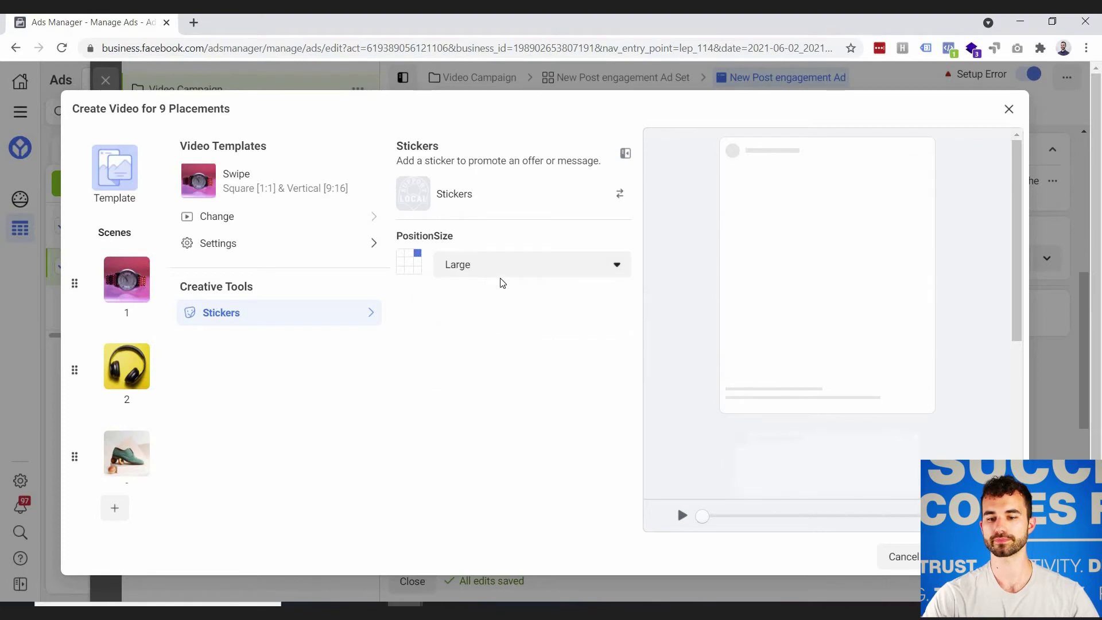
pyautogui.click(401, 262)
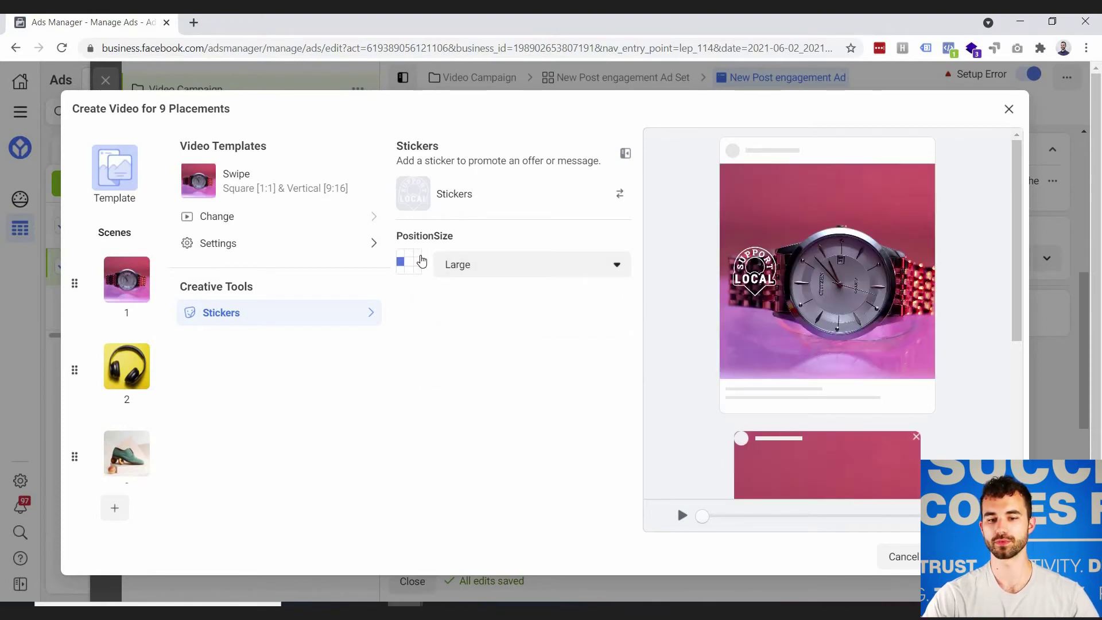
pyautogui.click(419, 254)
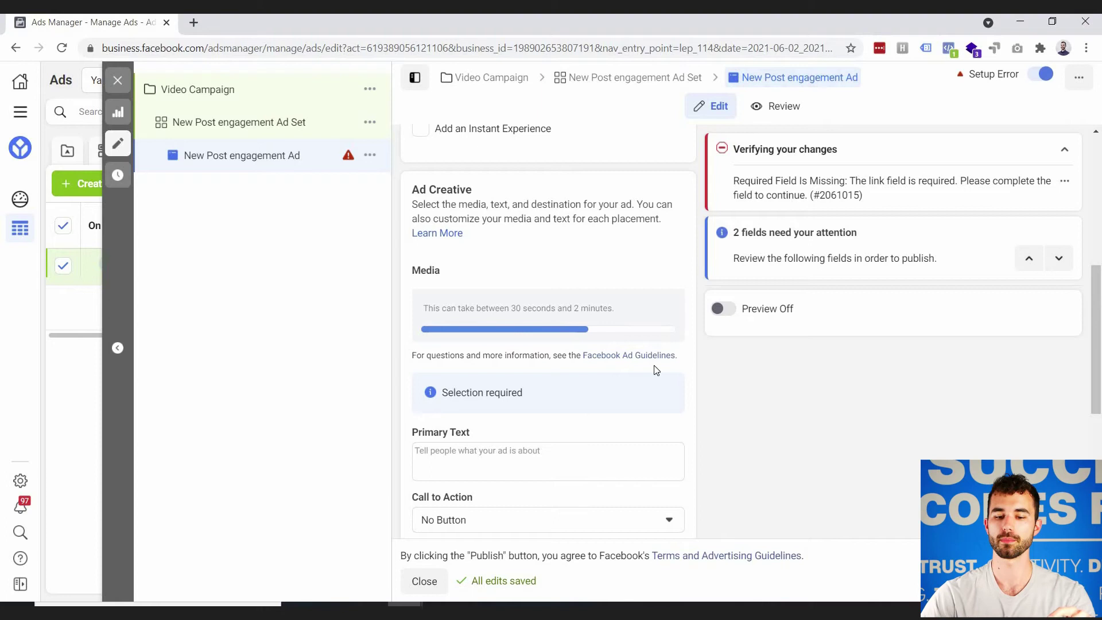
# Scroll the Ad Creative section while the slideshow video finishes processing
pyautogui.scroll(-2, 582, 319)
pyautogui.scroll(1, 561, 374)
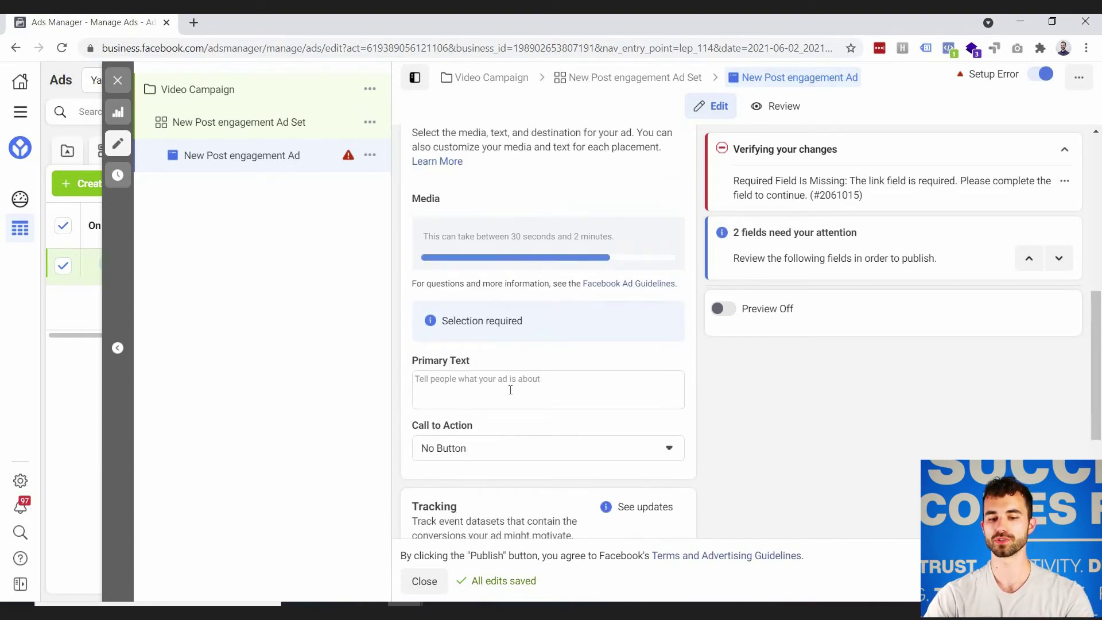
# Add Primary Text options 2, 3 and 4 so the ad has four of five fields
pyautogui.click(499, 380)
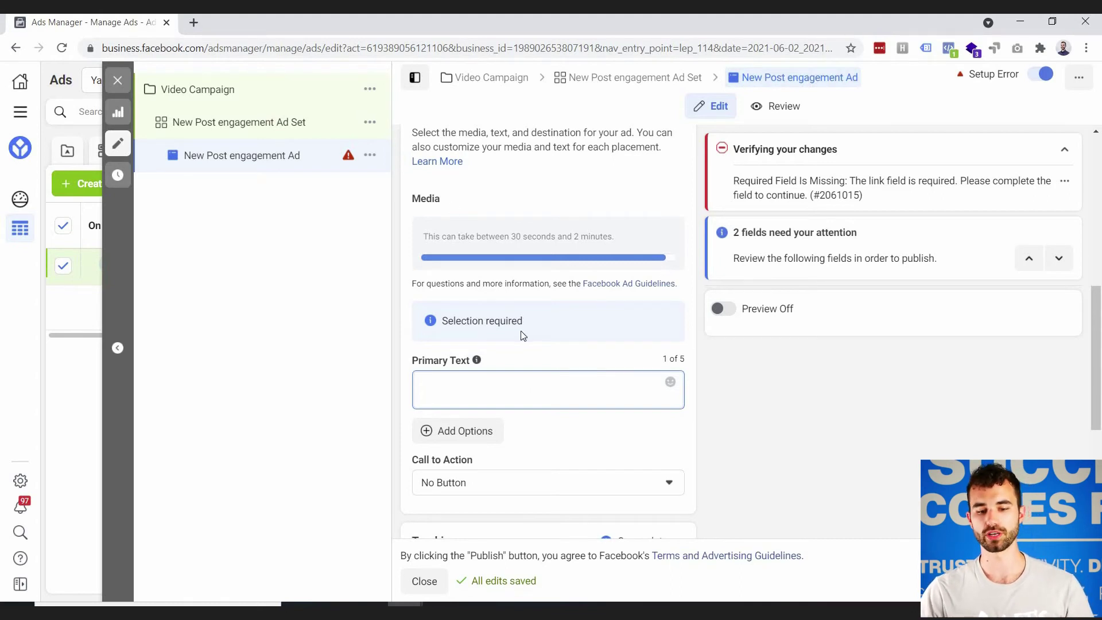
pyautogui.scroll(-1, 486, 362)
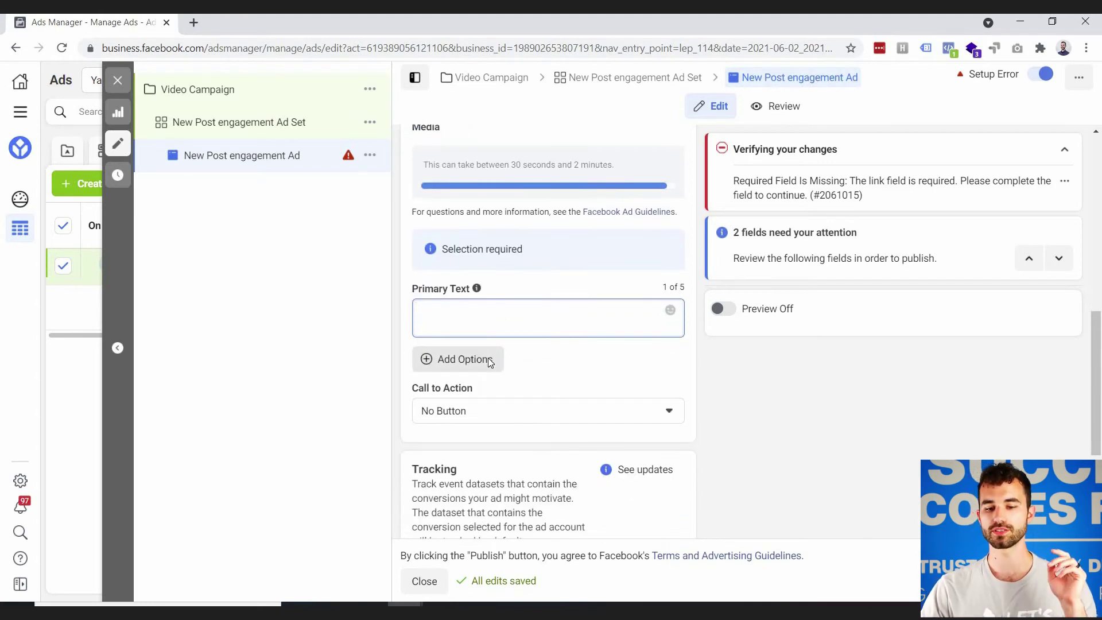
pyautogui.click(490, 360)
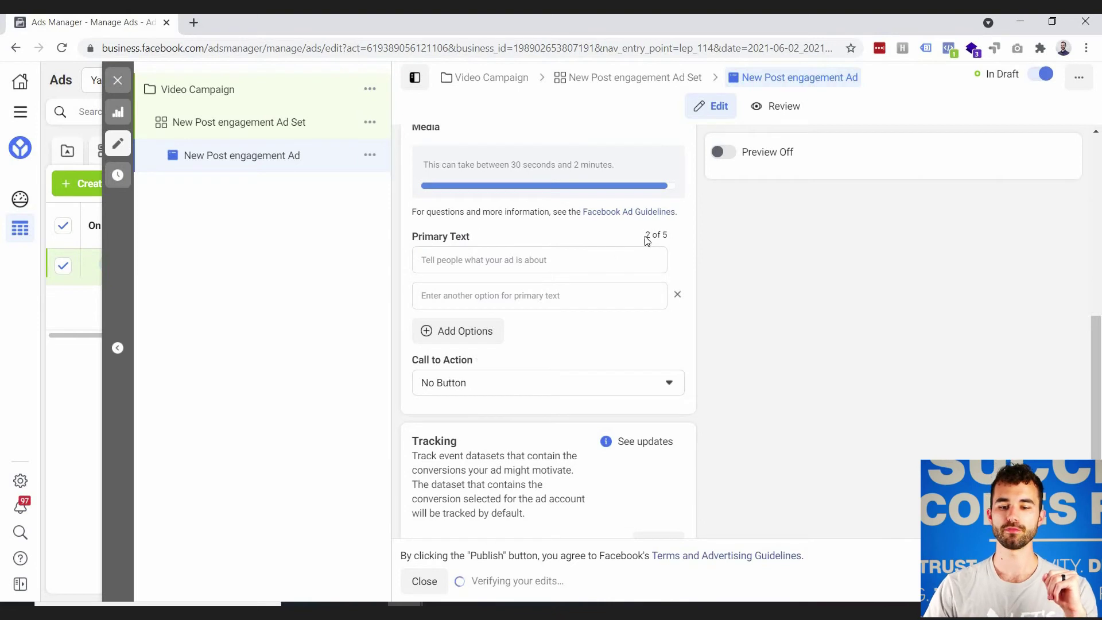
pyautogui.moveTo(678, 238); pyautogui.dragTo(659, 258)
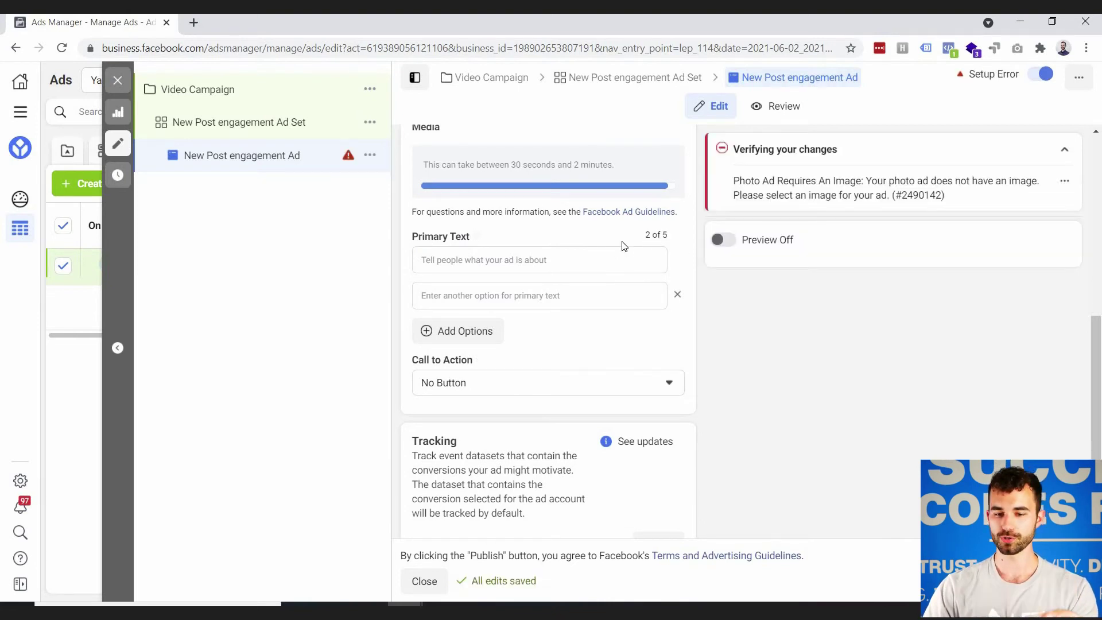
pyautogui.click(460, 338)
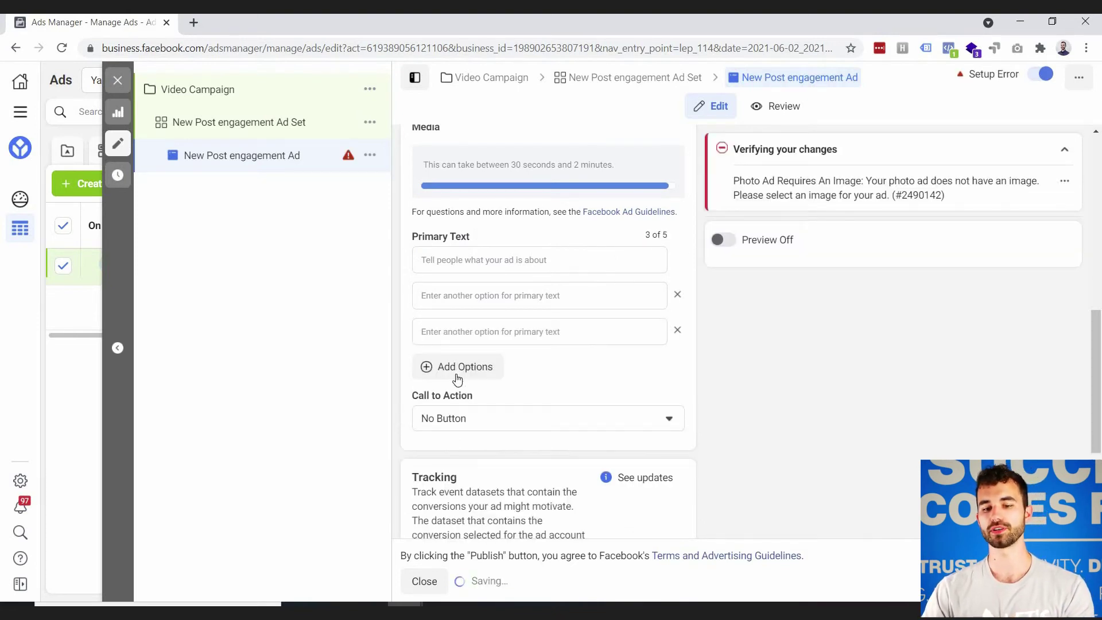
pyautogui.click(458, 376)
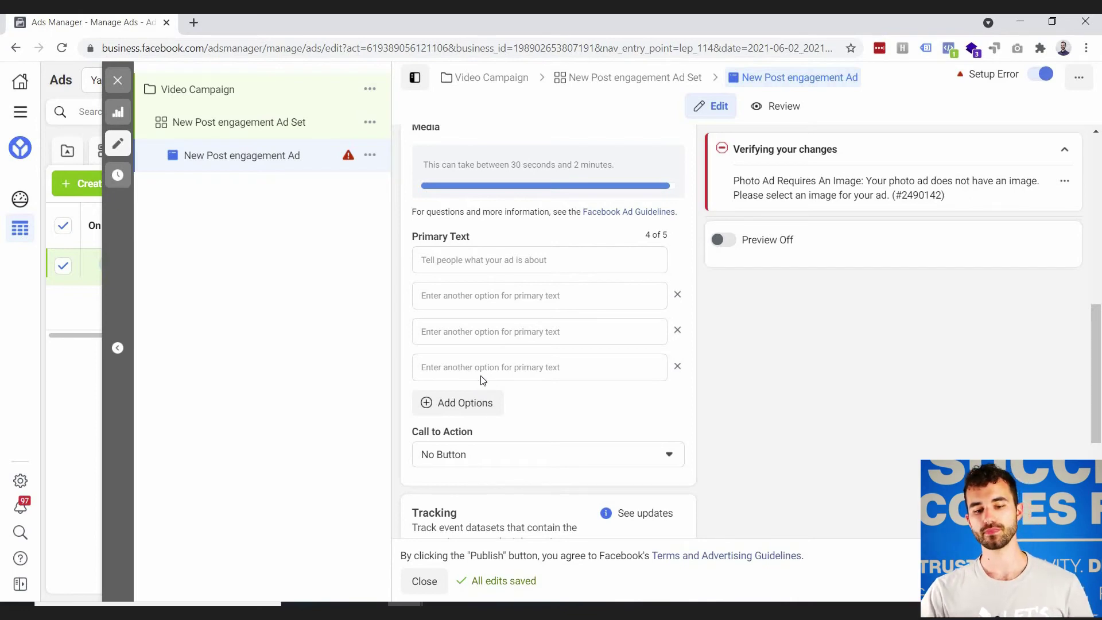
pyautogui.scroll(-1, 485, 391)
# Choose Learn More from the Call to Action dropdown
pyautogui.click(489, 380)
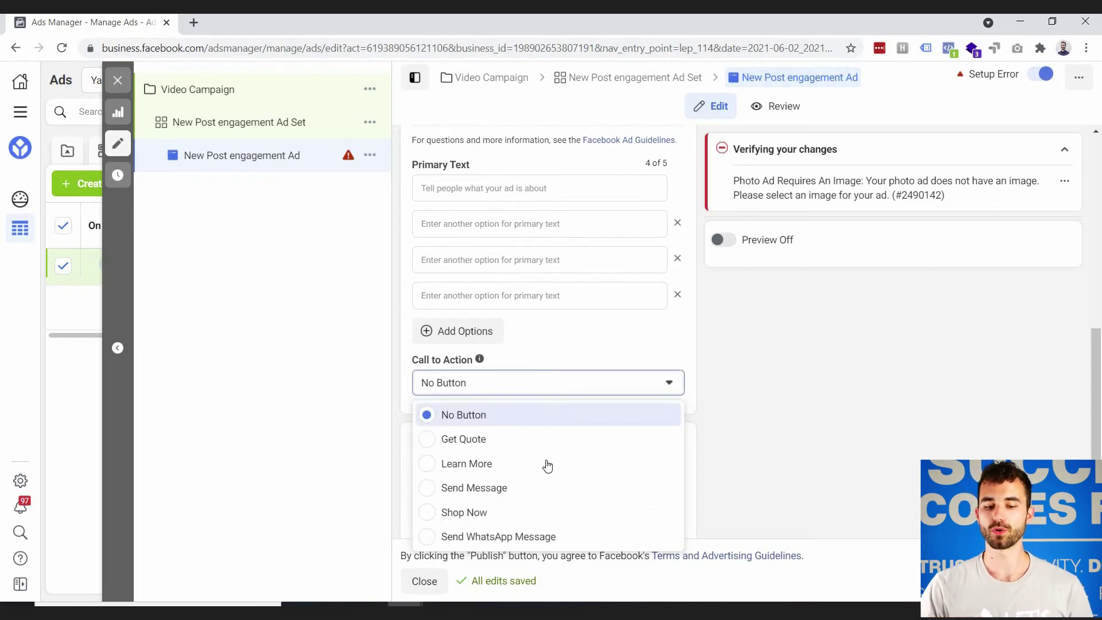
pyautogui.scroll(-1, 505, 424)
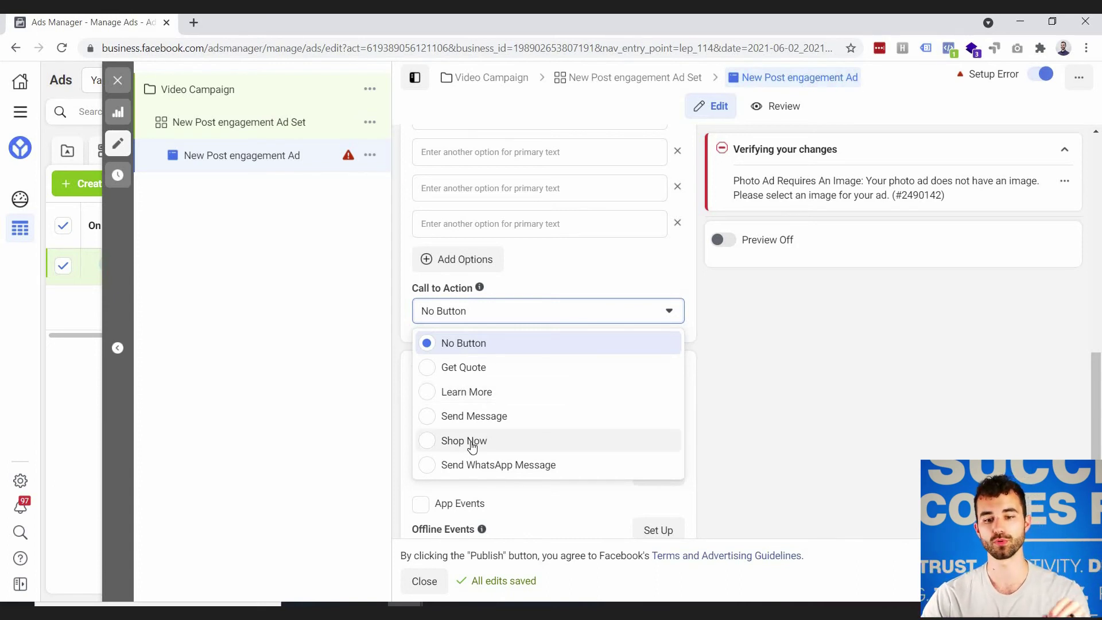
pyautogui.scroll(-2, 471, 443)
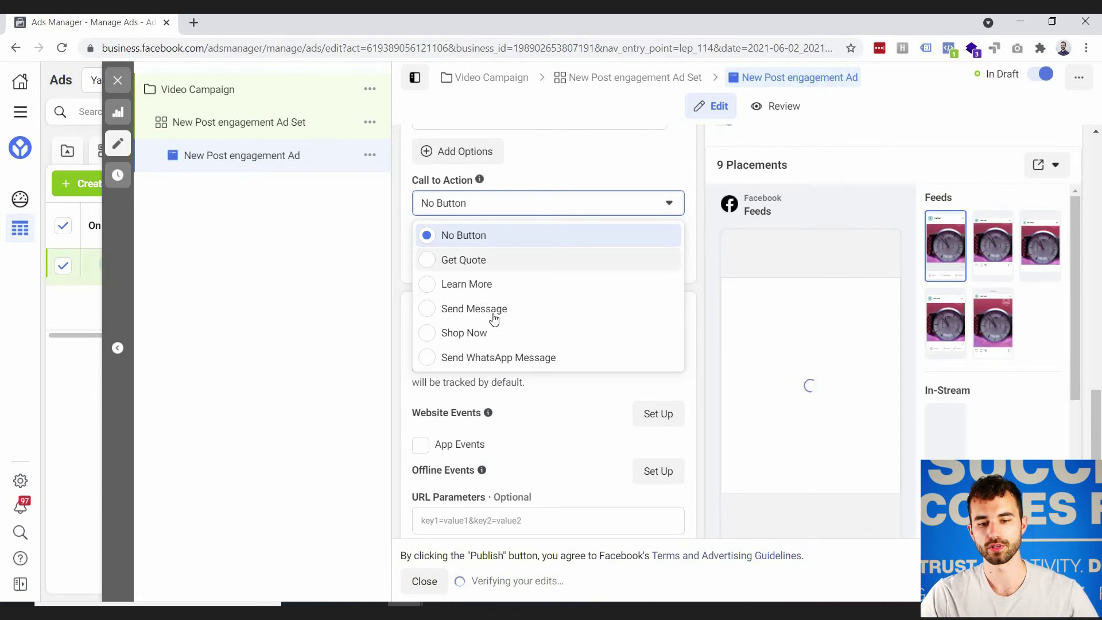
pyautogui.click(460, 288)
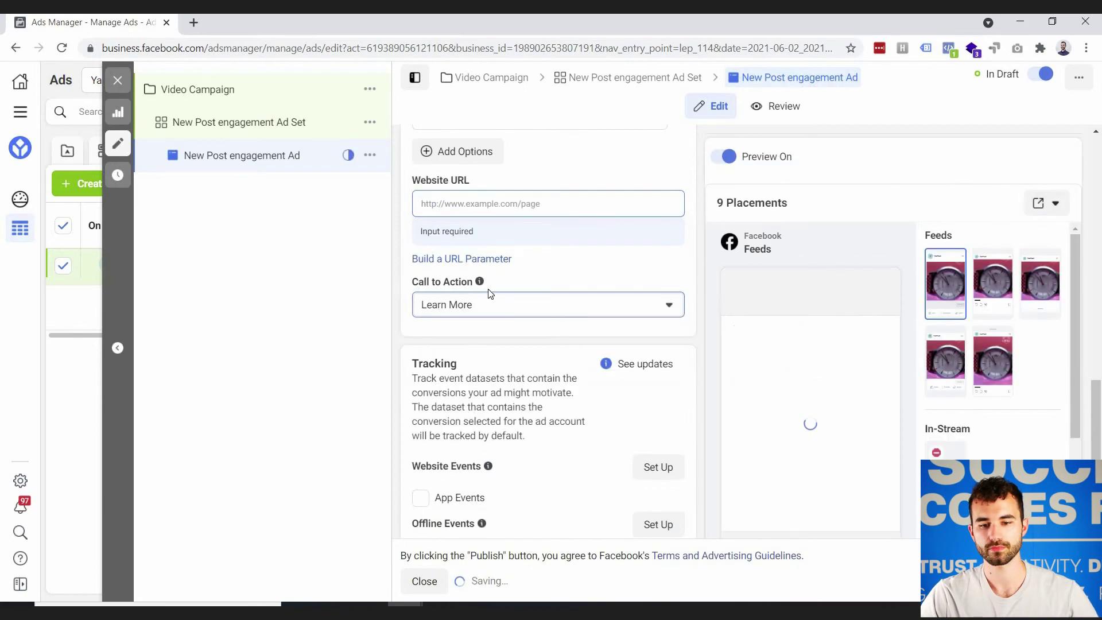
pyautogui.scroll(5, 562, 293)
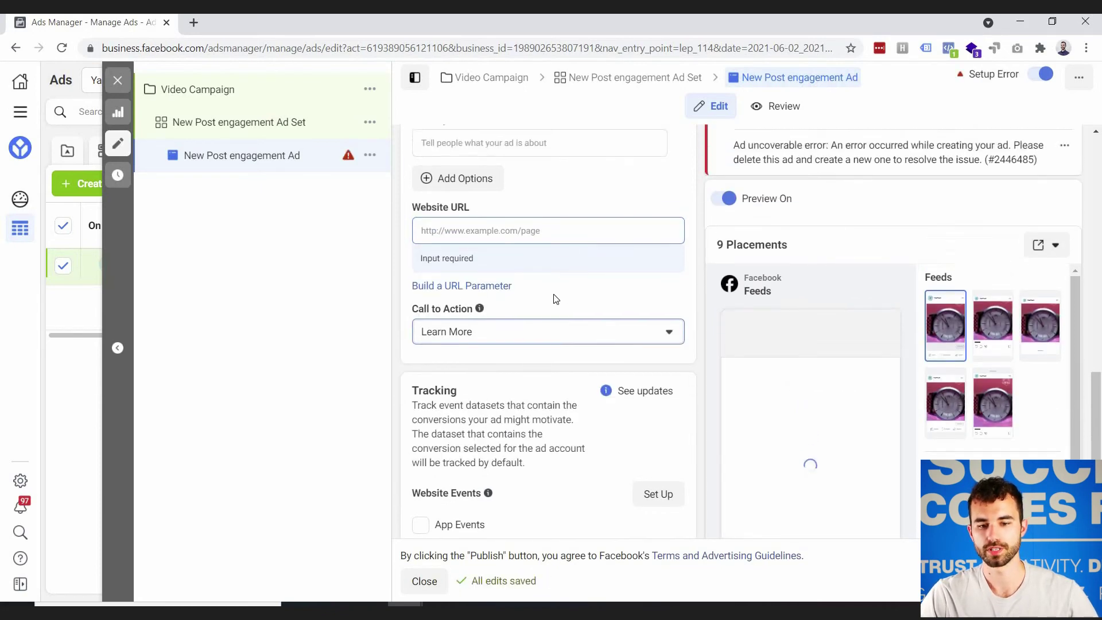
pyautogui.scroll(1, 555, 308)
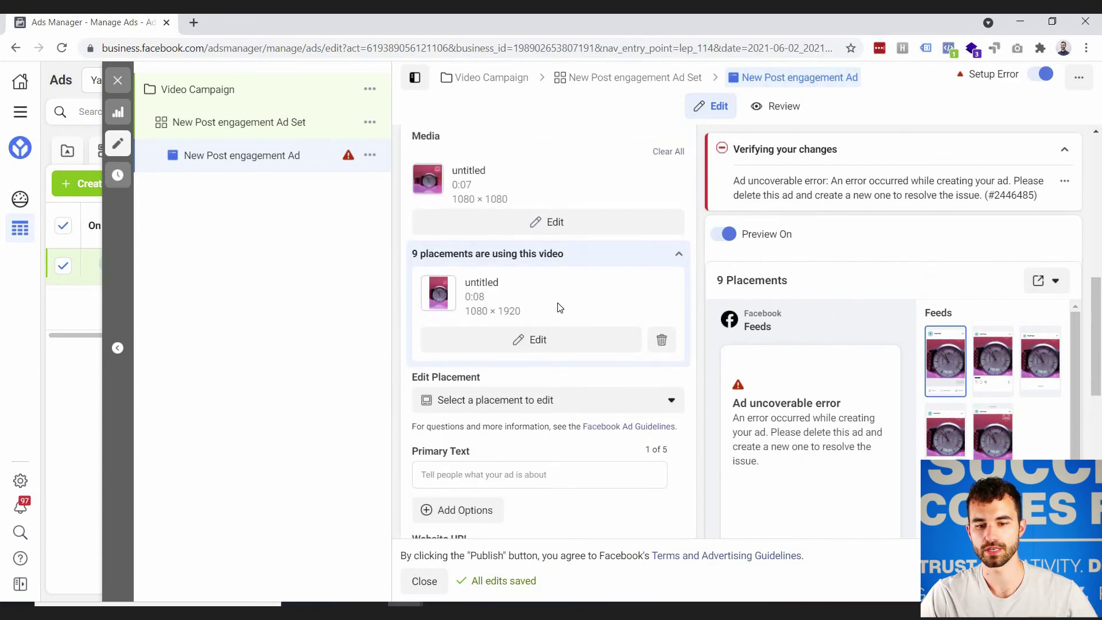
pyautogui.scroll(2, 631, 280)
pyautogui.scroll(-1, 859, 404)
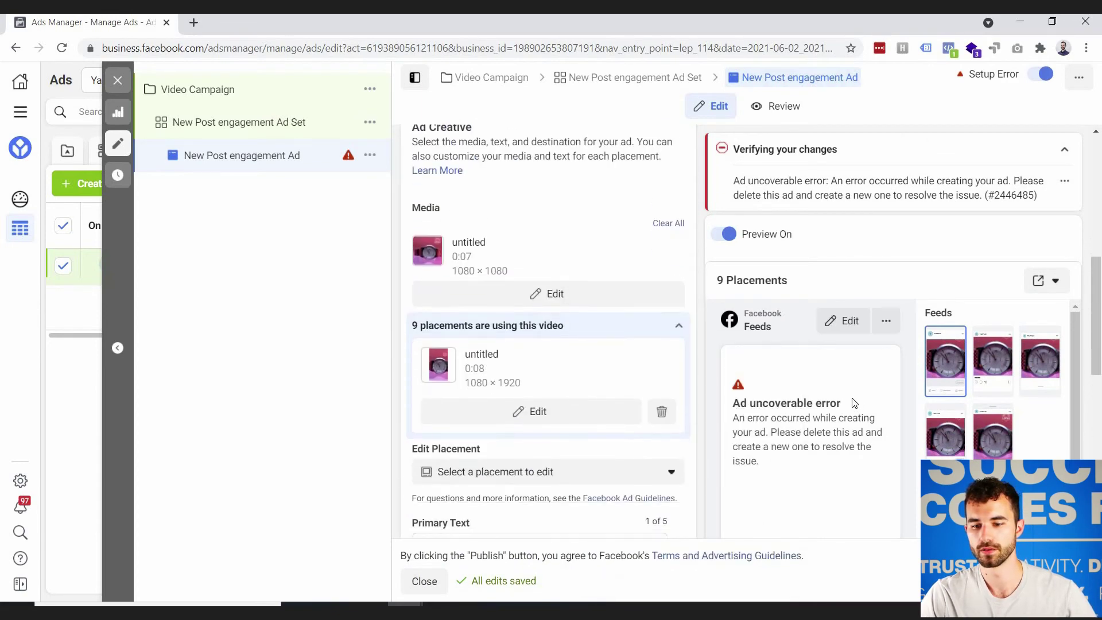
pyautogui.scroll(-1, 844, 402)
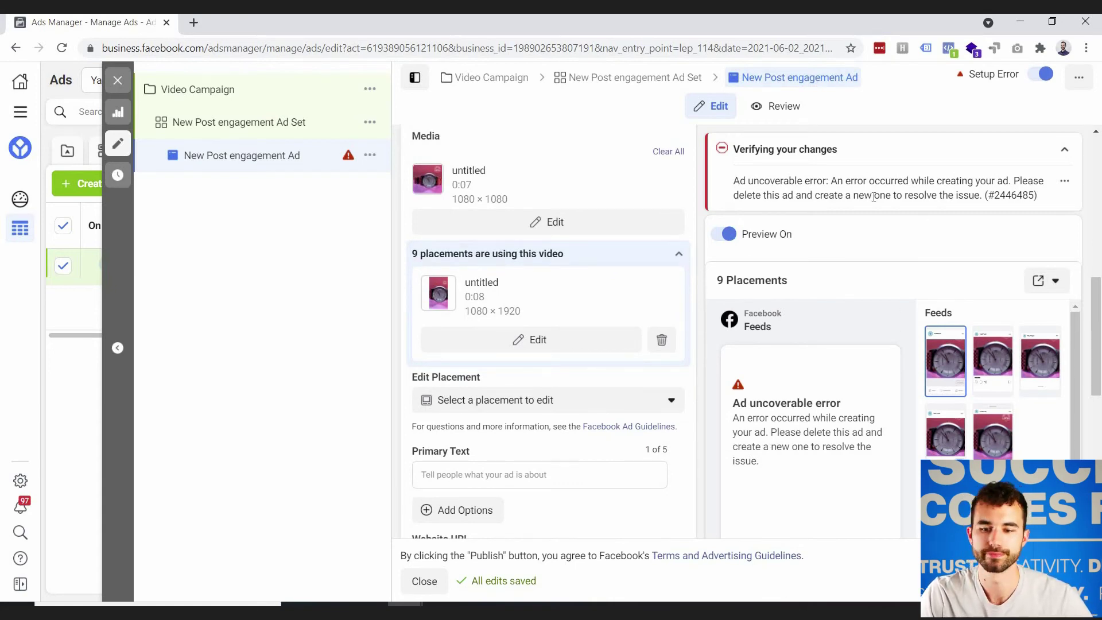
pyautogui.scroll(-5, 611, 293)
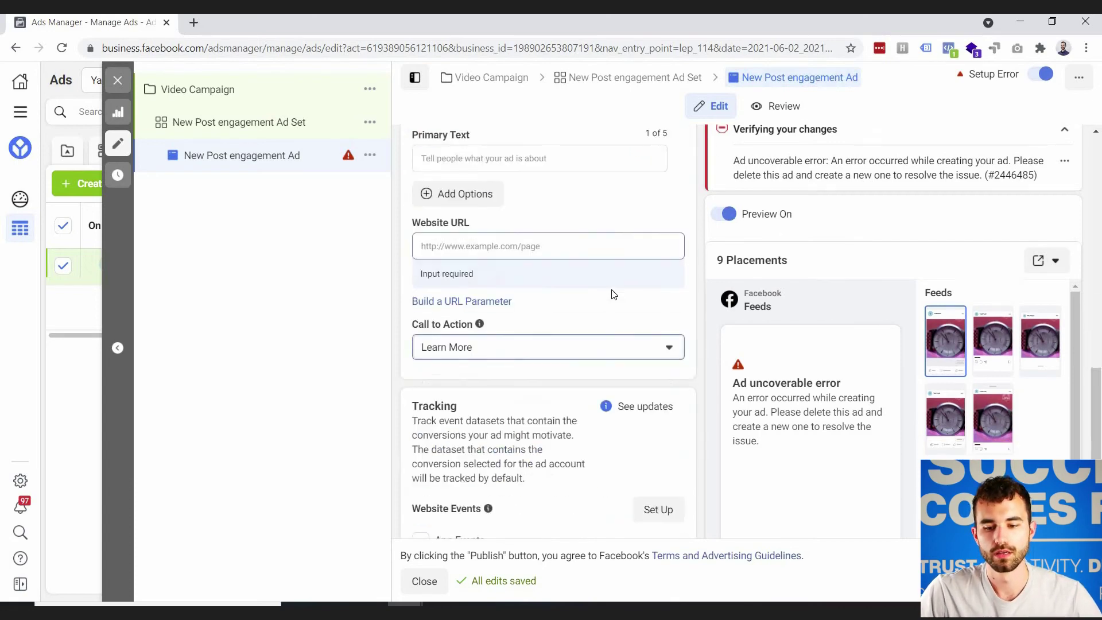
pyautogui.scroll(-2, 630, 293)
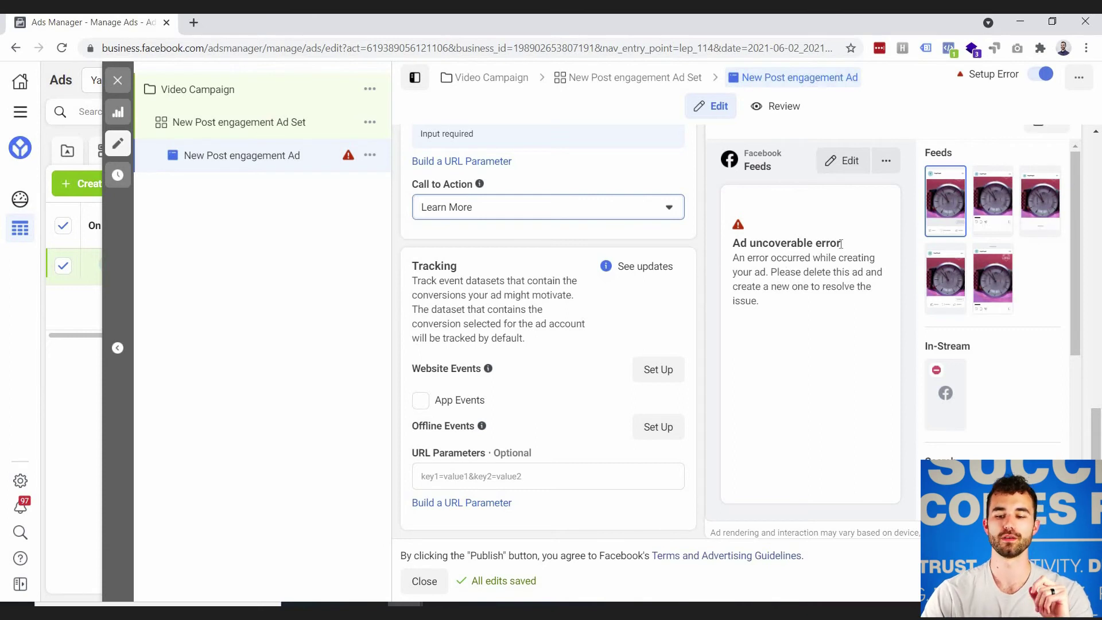
pyautogui.scroll(-4, 996, 345)
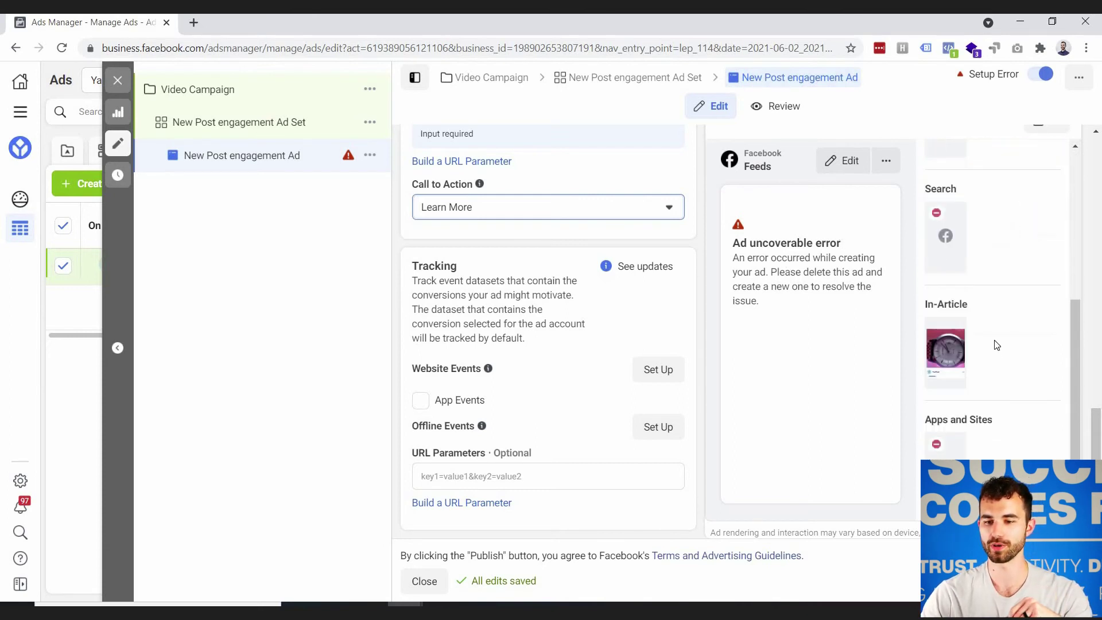
pyautogui.scroll(4, 959, 283)
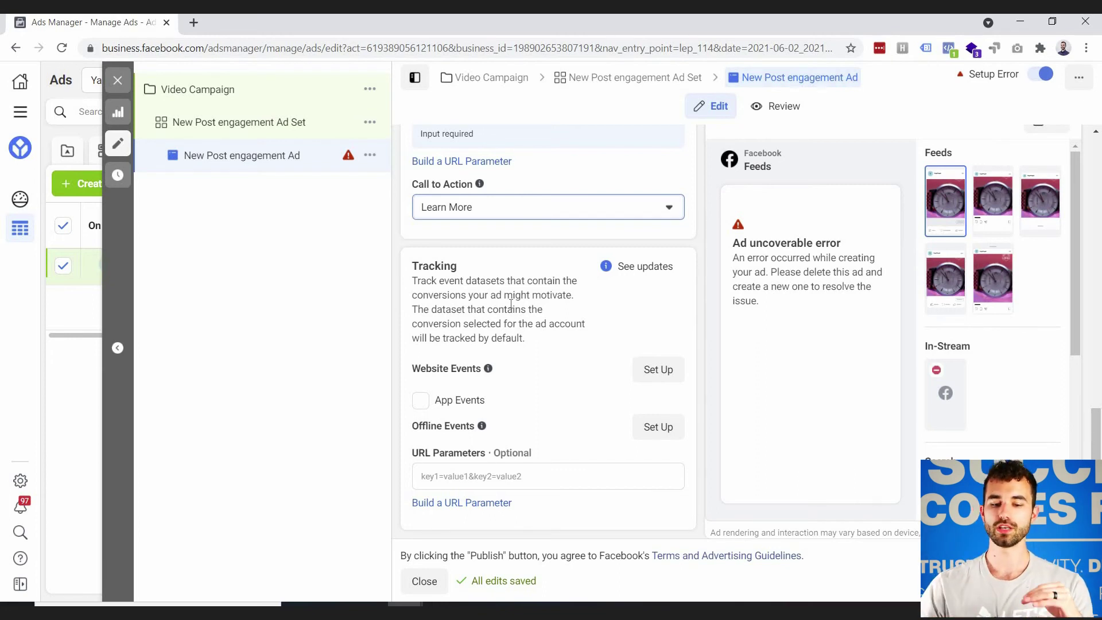
pyautogui.click(504, 478)
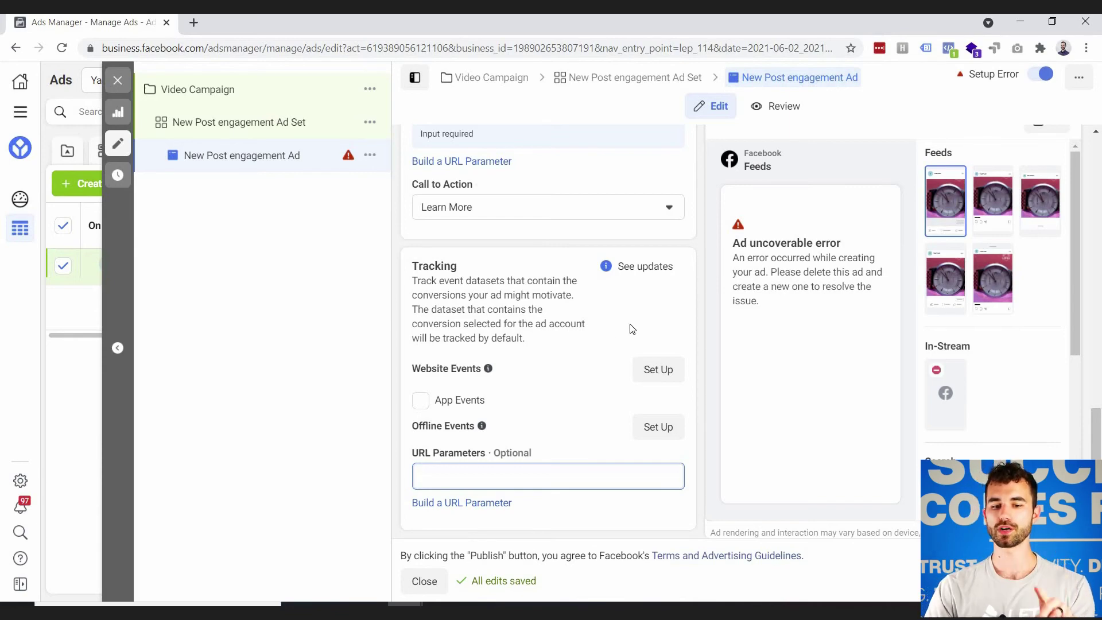
# Play the Support Local slideshow video in the Facebook Feeds preview beside Media
pyautogui.scroll(8, 620, 359)
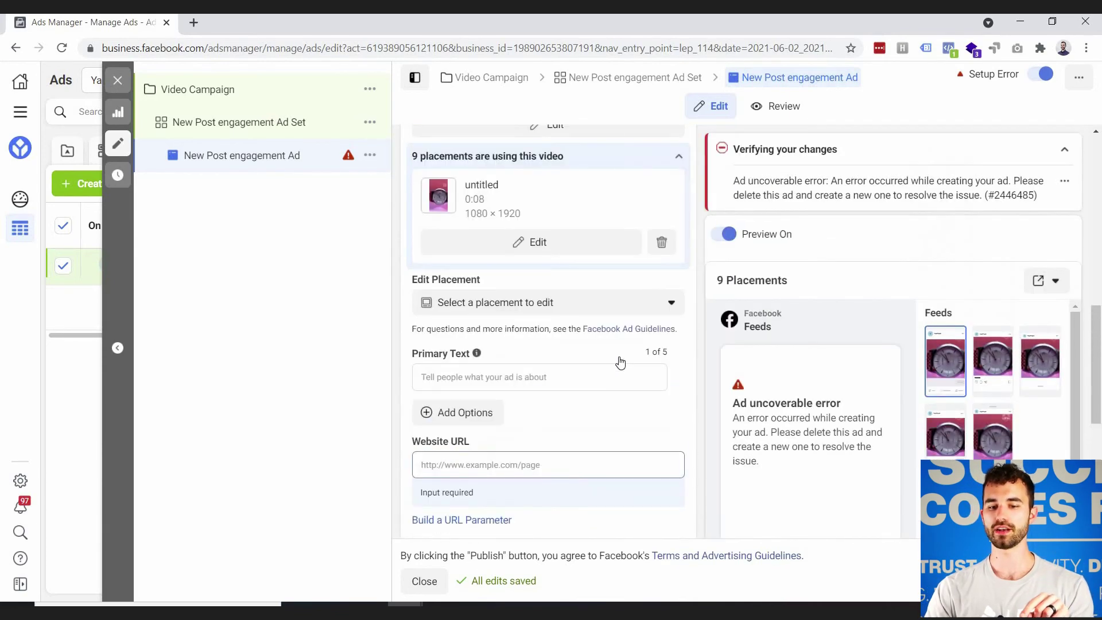
pyautogui.scroll(1, 620, 360)
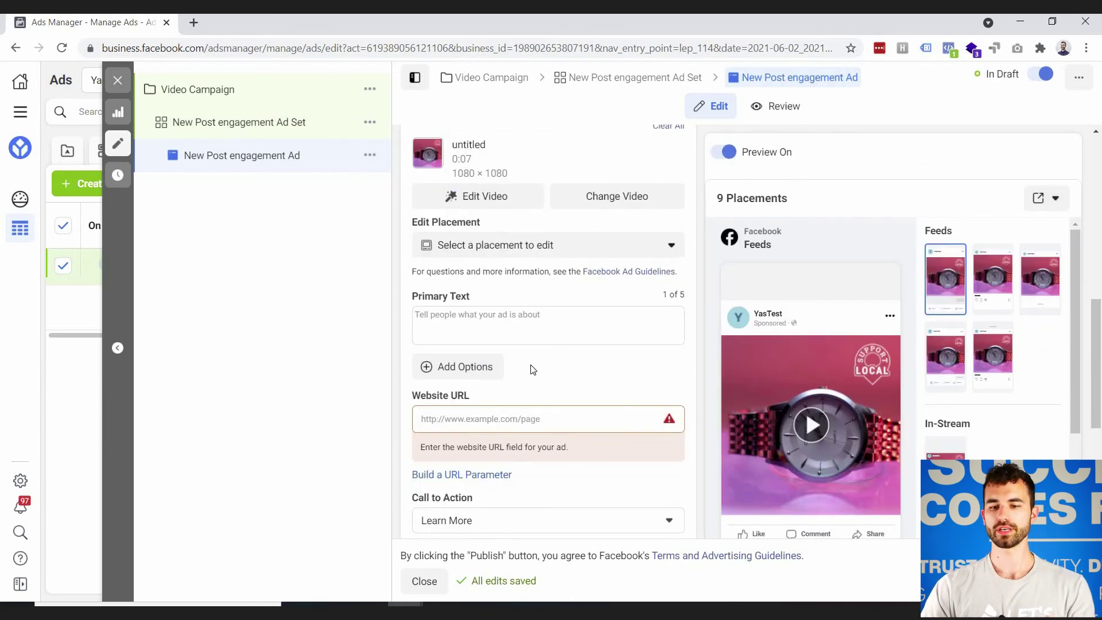
pyautogui.scroll(1, 563, 339)
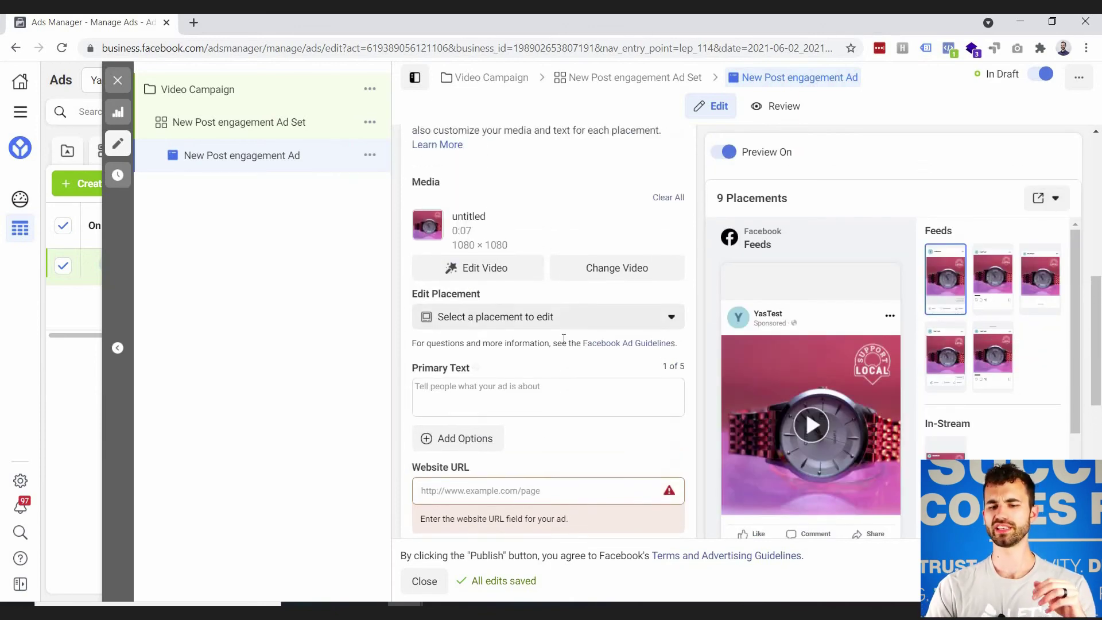
pyautogui.scroll(2, 564, 339)
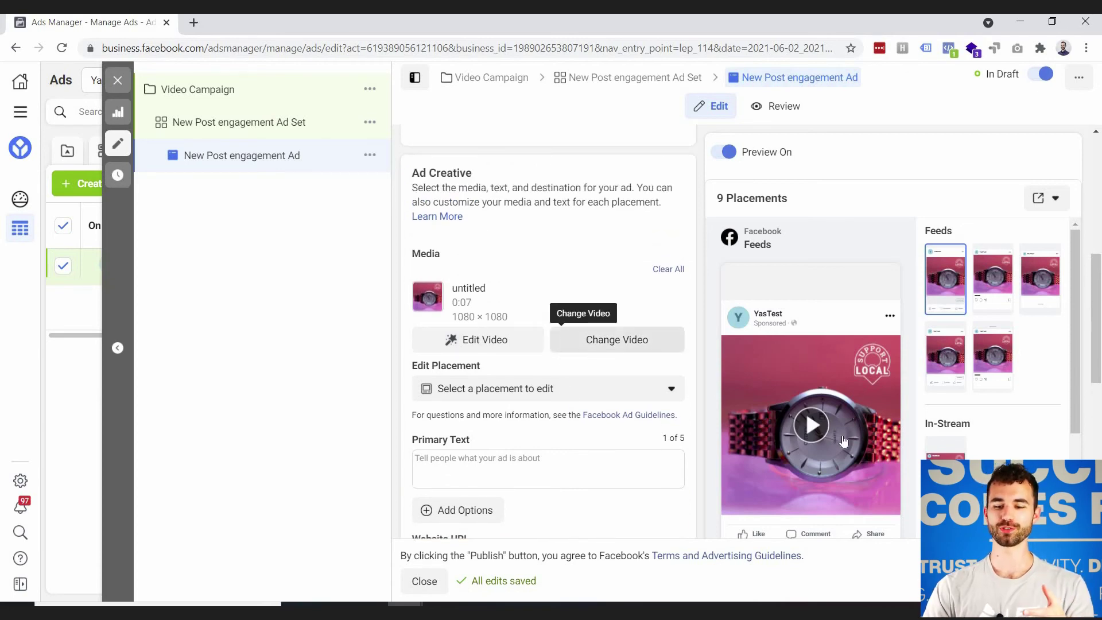
pyautogui.click(815, 425)
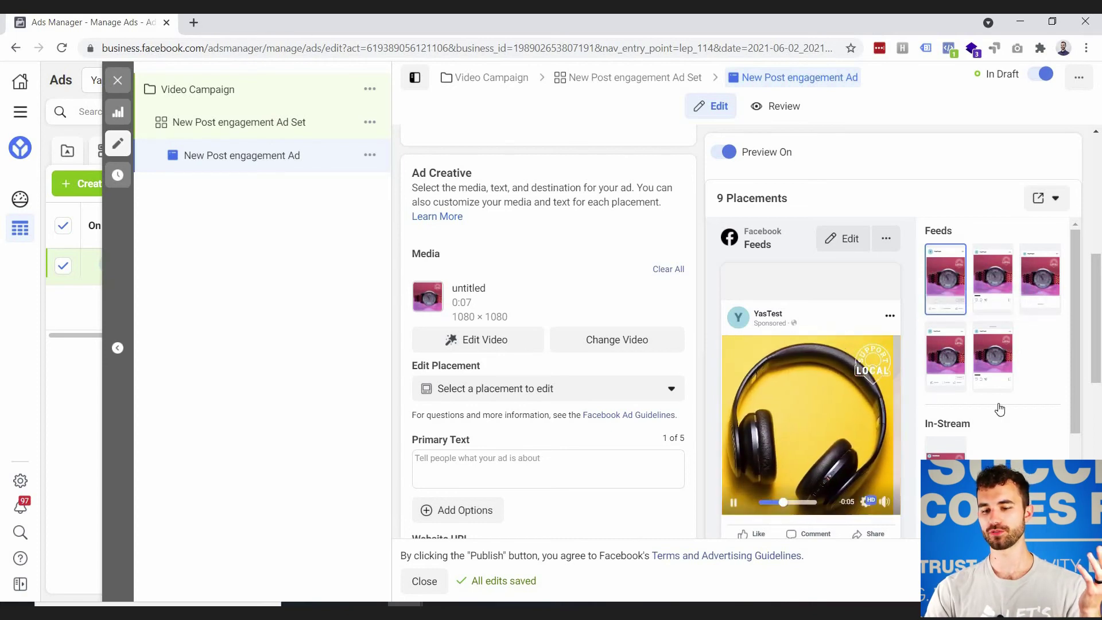
pyautogui.scroll(-2, 999, 408)
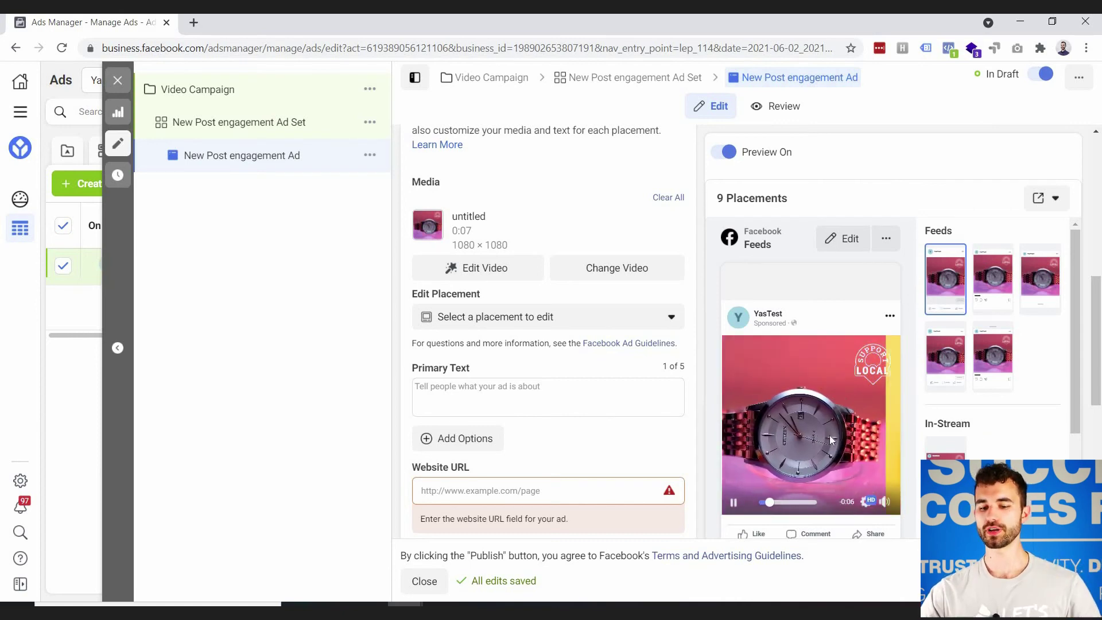
# Enter 'Shop our products today!' as the primary text and click away to save it
pyautogui.click(504, 390)
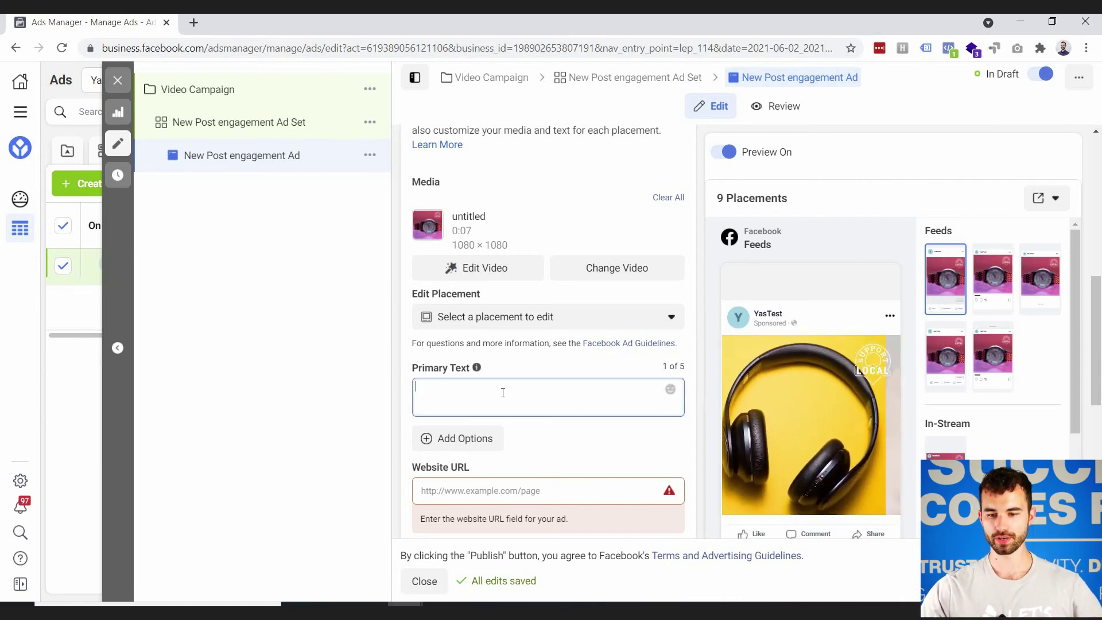
pyautogui.write('Shop')
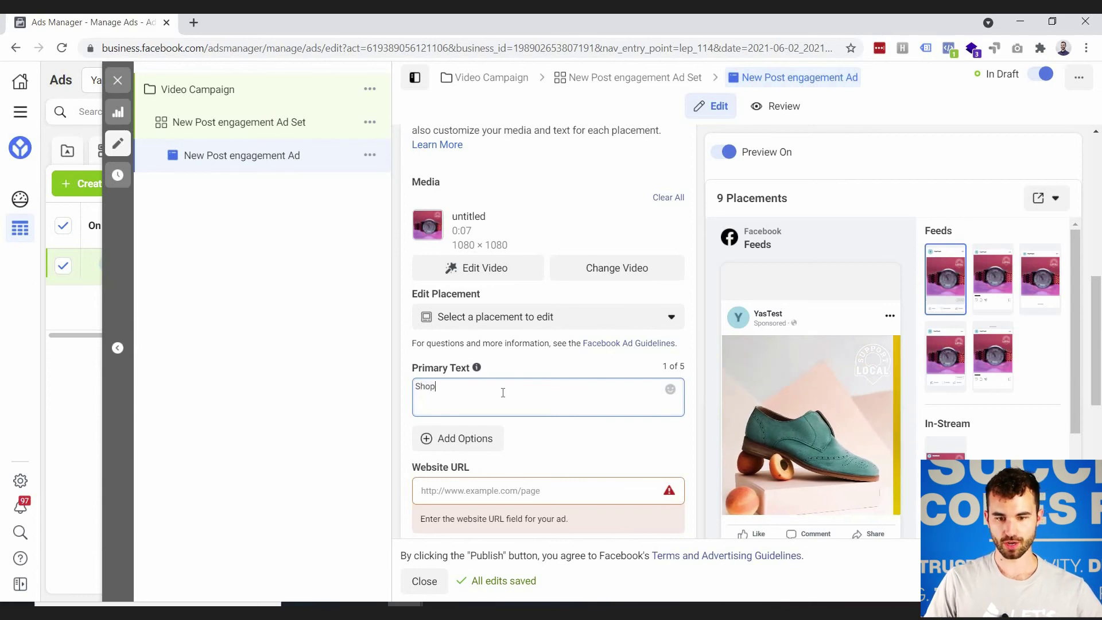
pyautogui.write(' our products today!')
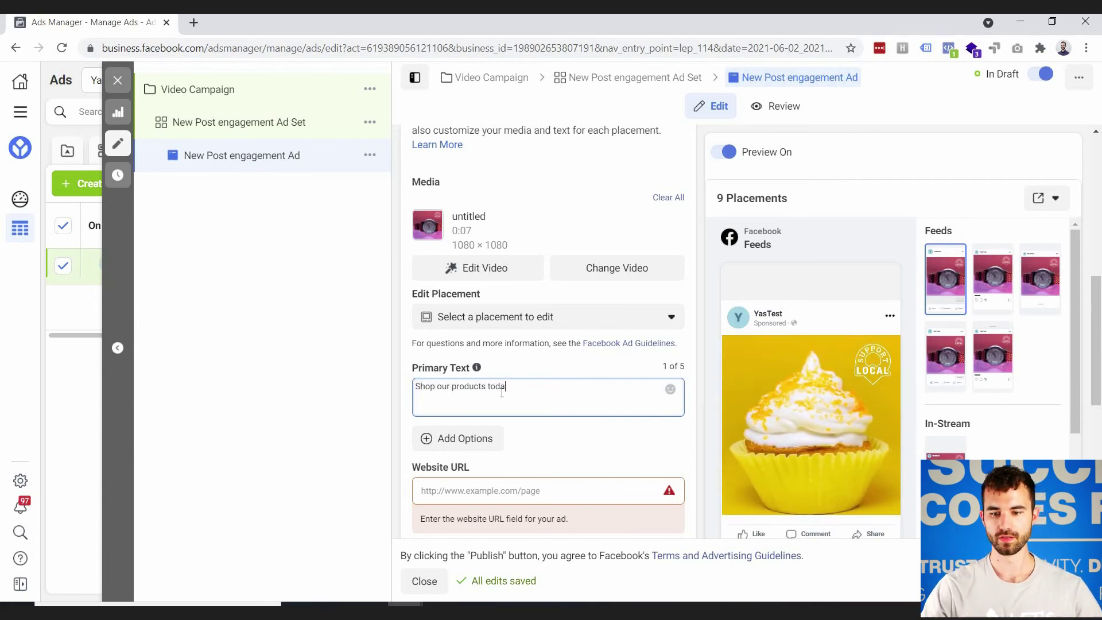
pyautogui.click(862, 453)
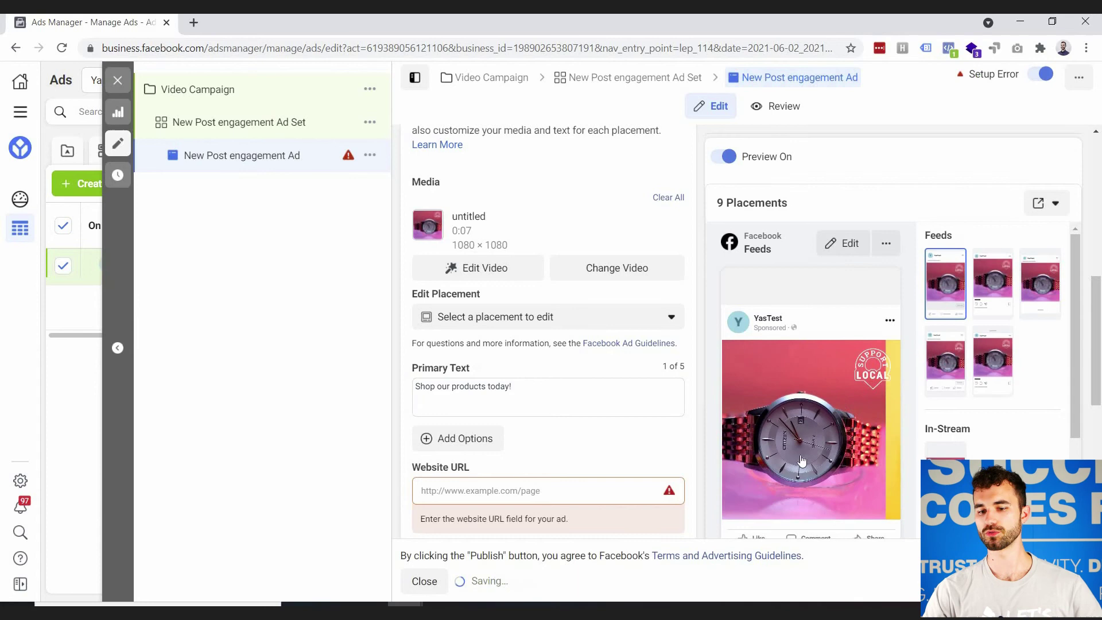
pyautogui.scroll(-5, 909, 423)
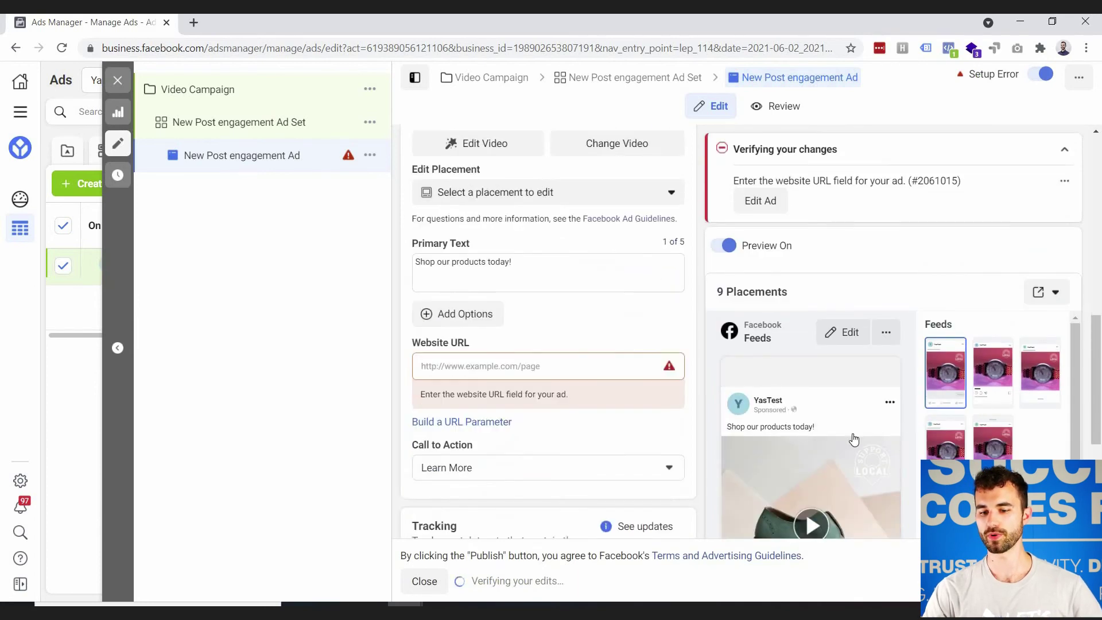
pyautogui.scroll(-1, 804, 376)
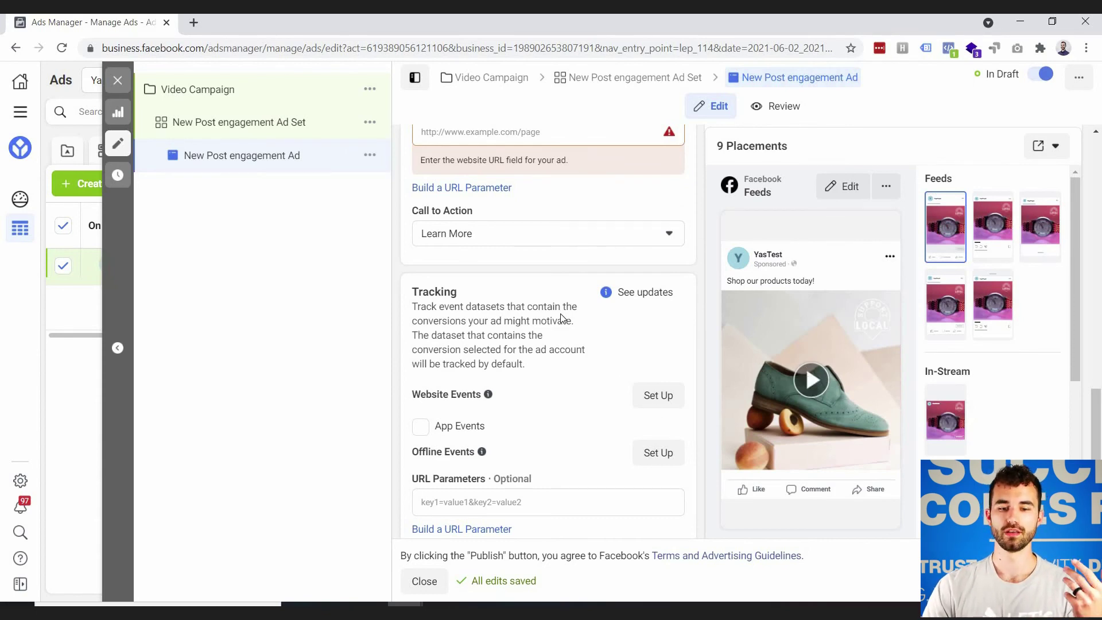
# Enter yastech.ca in the Website URL field
pyautogui.scroll(4, 454, 259)
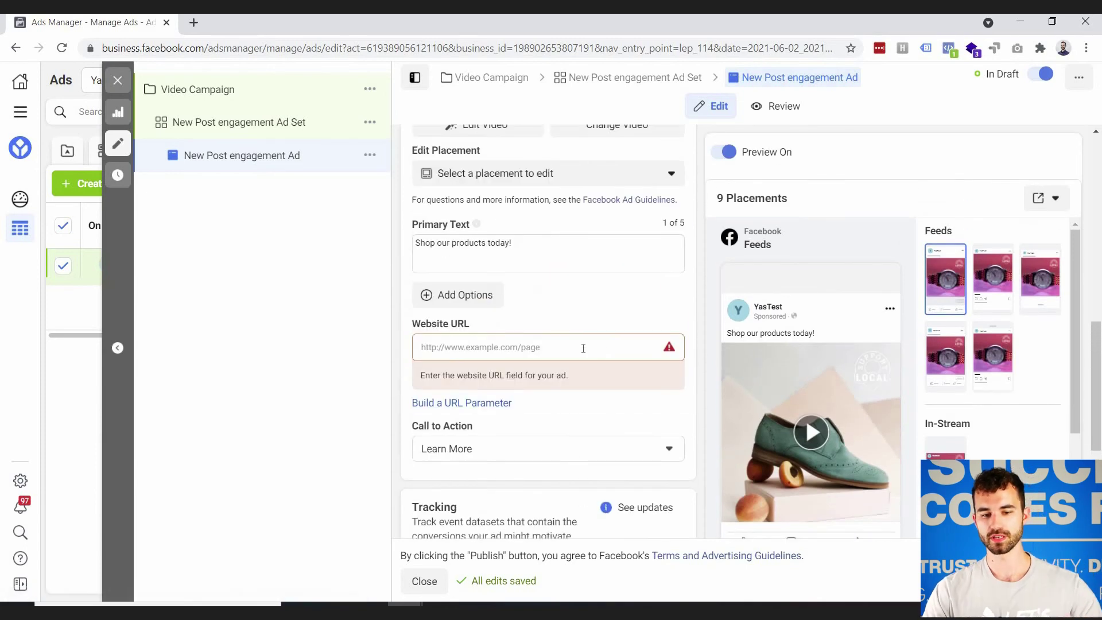
pyautogui.click(582, 349)
pyautogui.write('yastech.ca')
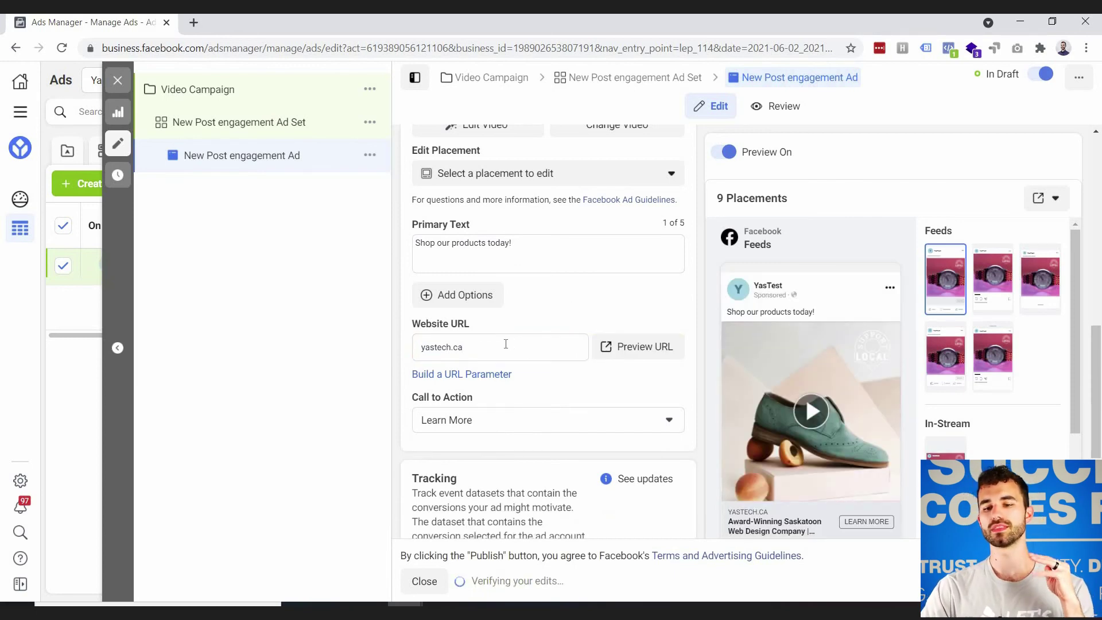
pyautogui.moveTo(489, 343)
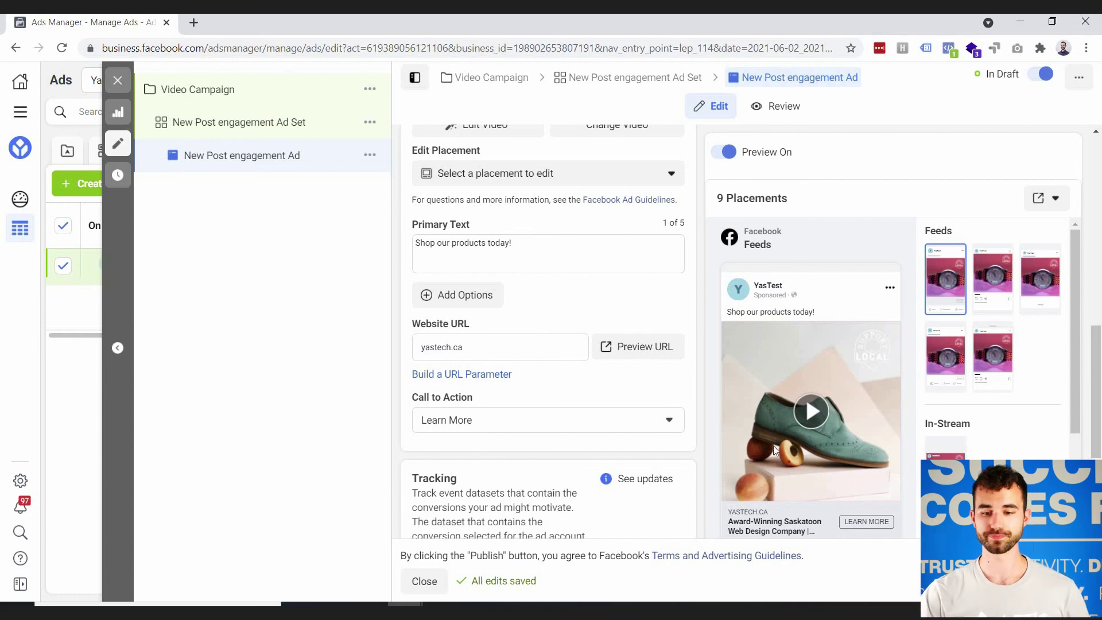
pyautogui.scroll(-4, 766, 376)
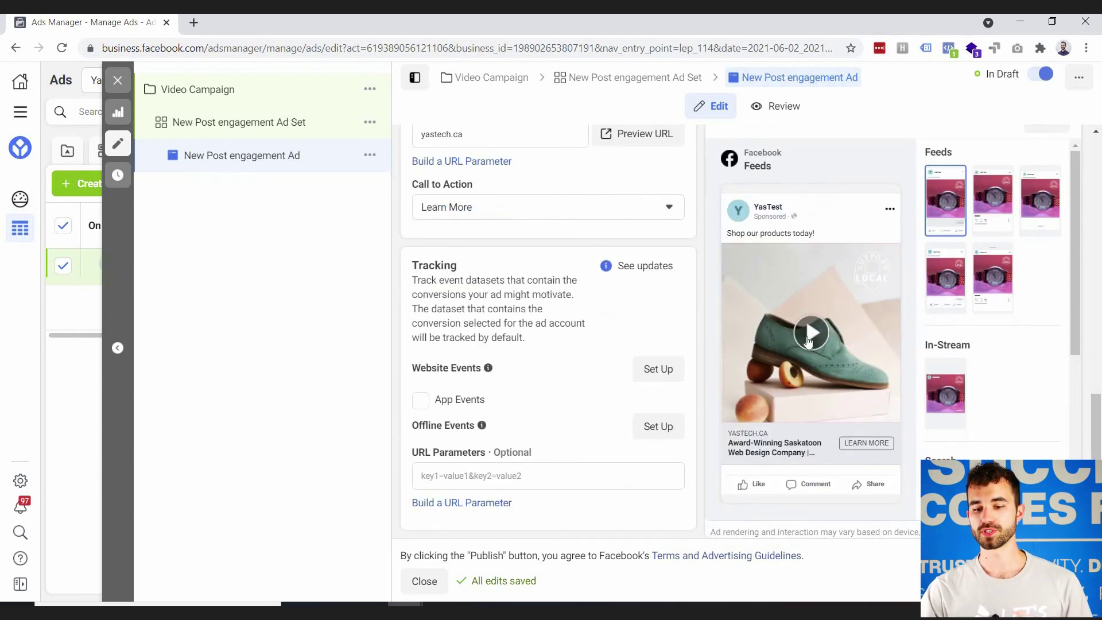